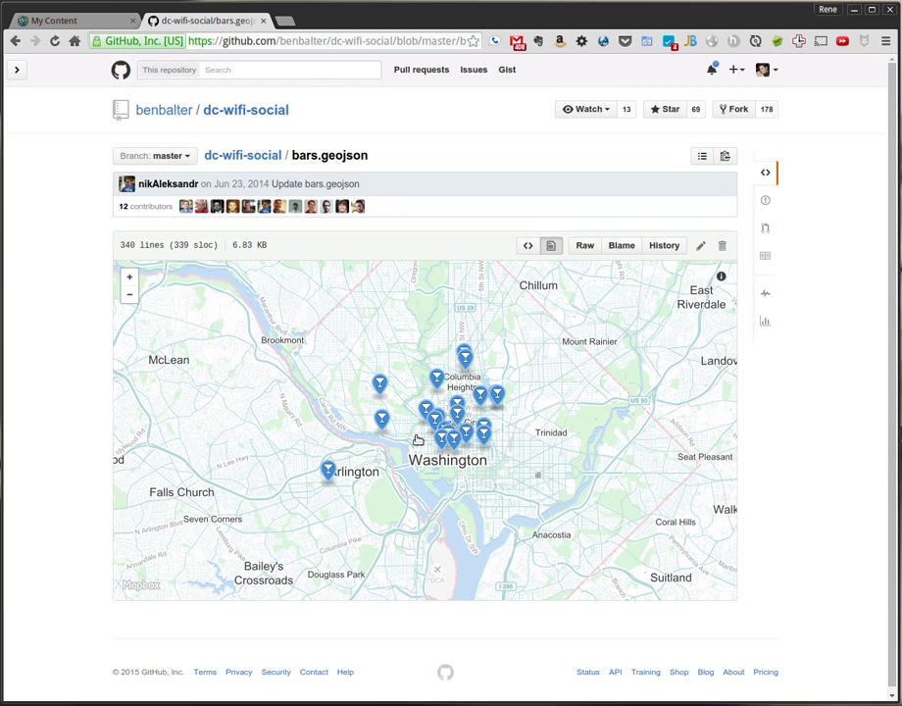
Inspect the name and address details of several bar markers on the bars.geojson map around Washington and Arlington.
{"action": "left_click", "coordinate": [383, 419]}
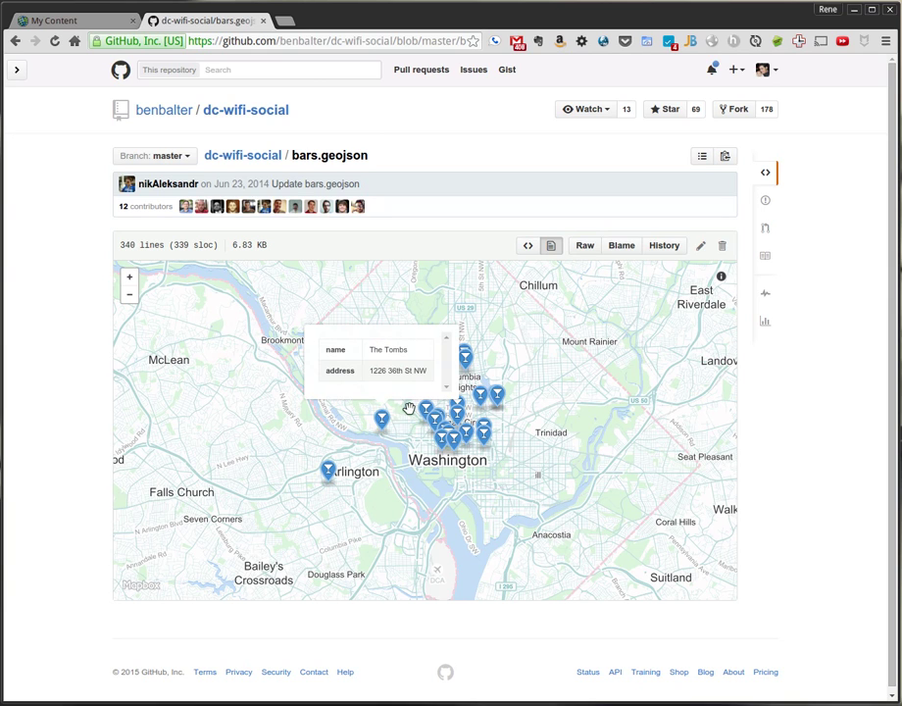
{"action": "left_click", "coordinate": [445, 439]}
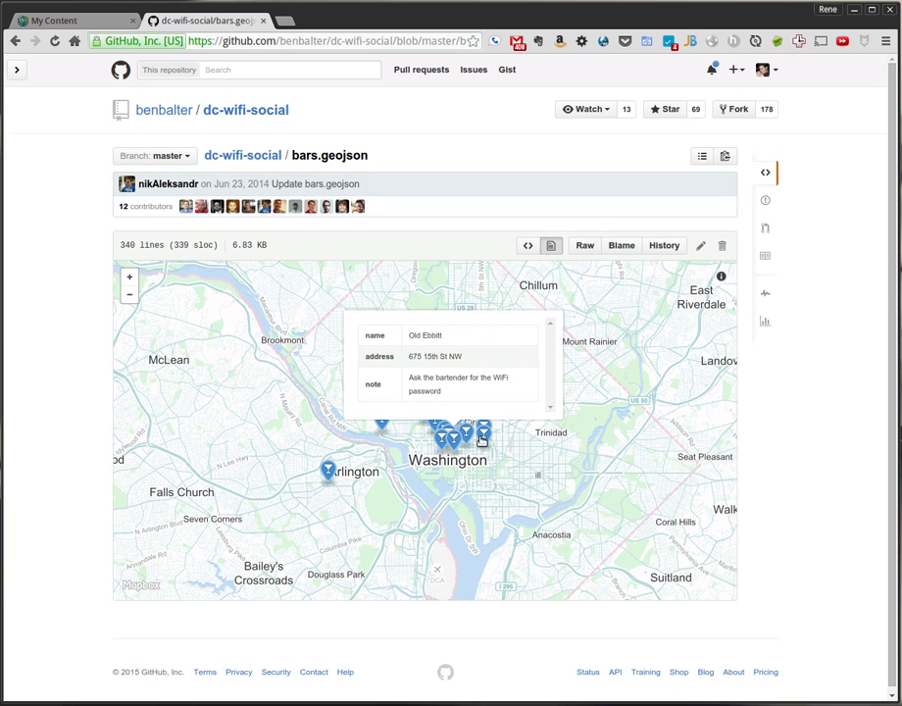
{"action": "left_click", "coordinate": [485, 437]}
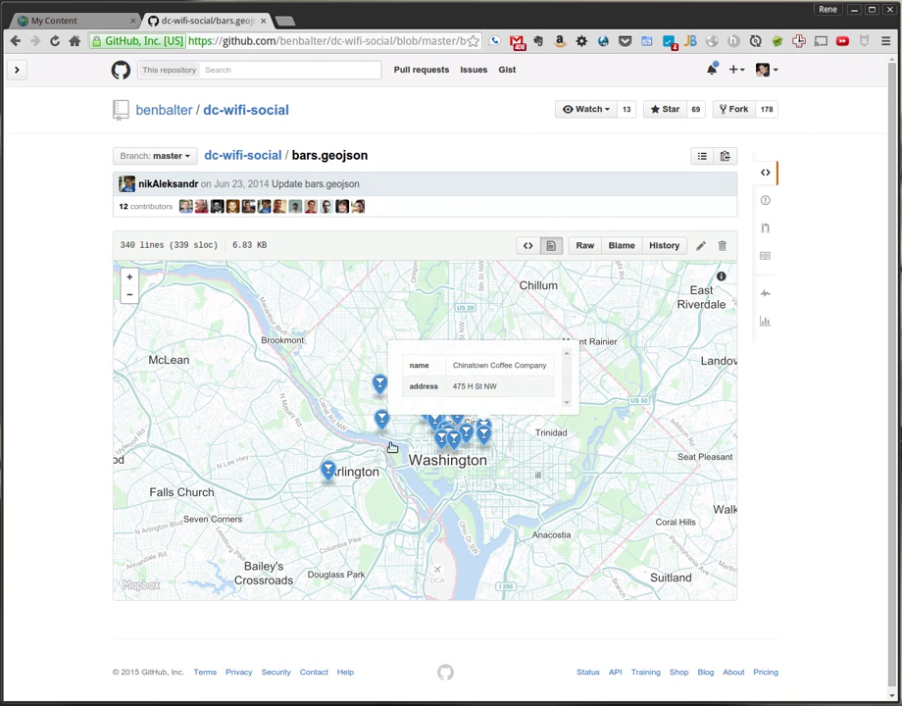
{"action": "left_click", "coordinate": [331, 470]}
{"action": "left_click", "coordinate": [427, 349]}
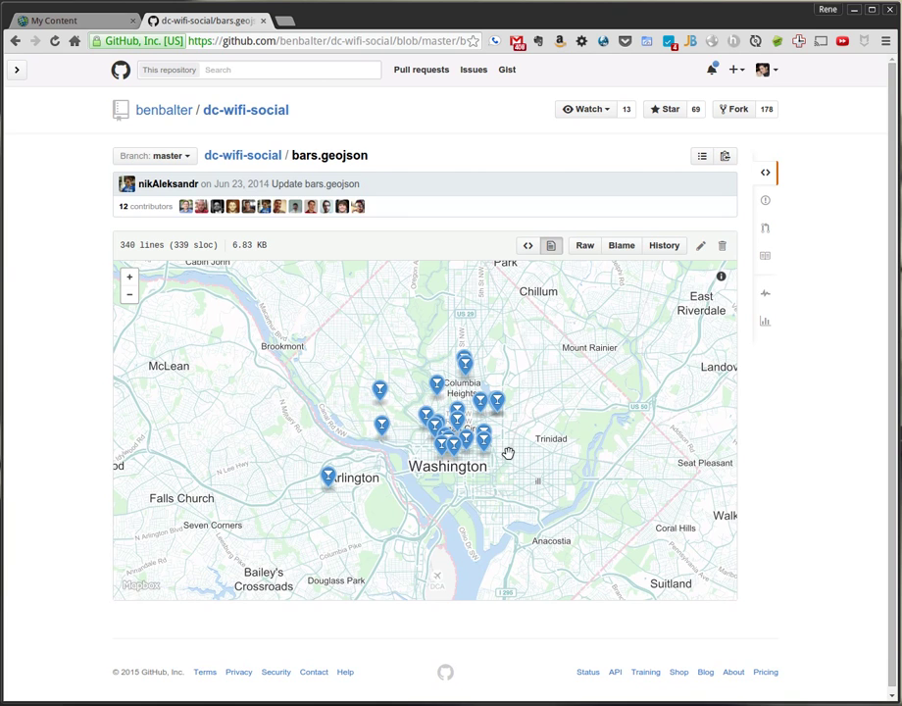
{"action": "scroll", "coordinate": [409, 439], "scroll_direction": "up", "scroll_amount": 1}
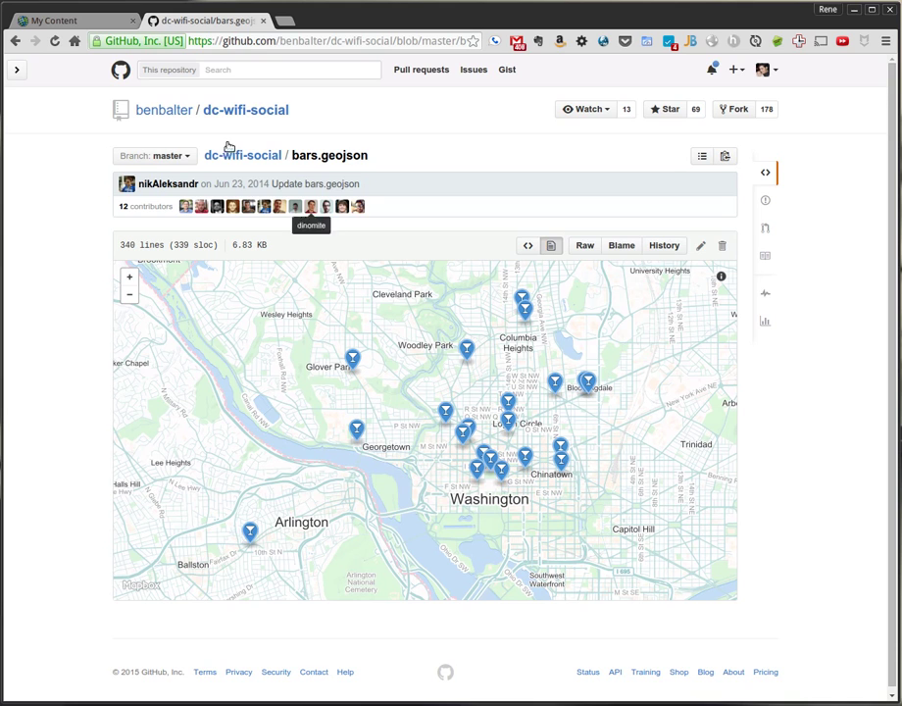
Switch to My Content in ArcGIS Online and choose bars.geojson from the Desktop as a new item from the computer.
{"action": "left_click", "coordinate": [100, 23]}
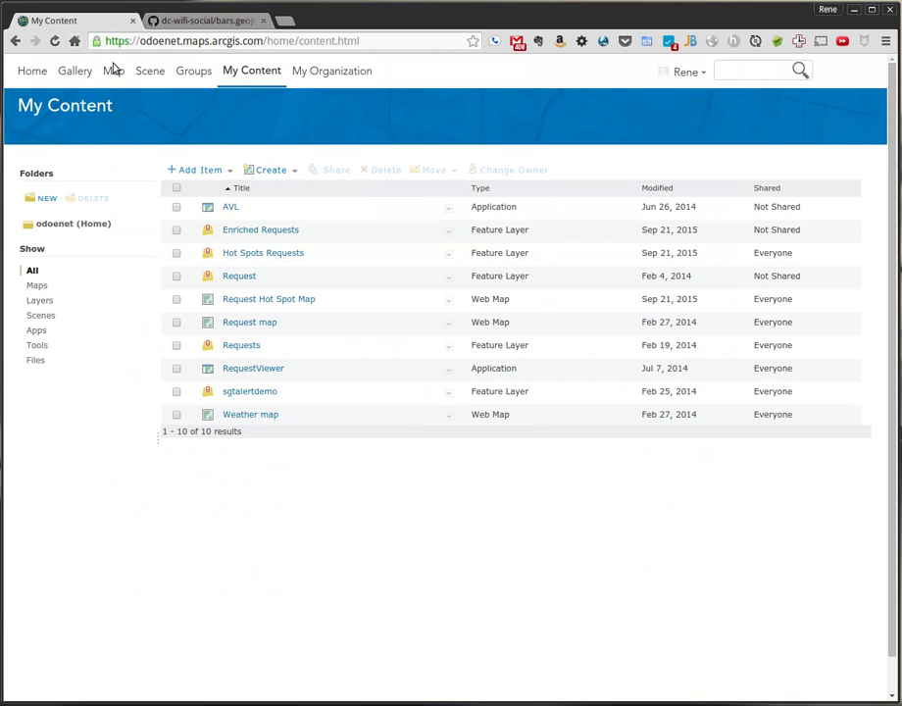
{"action": "left_click", "coordinate": [201, 171]}
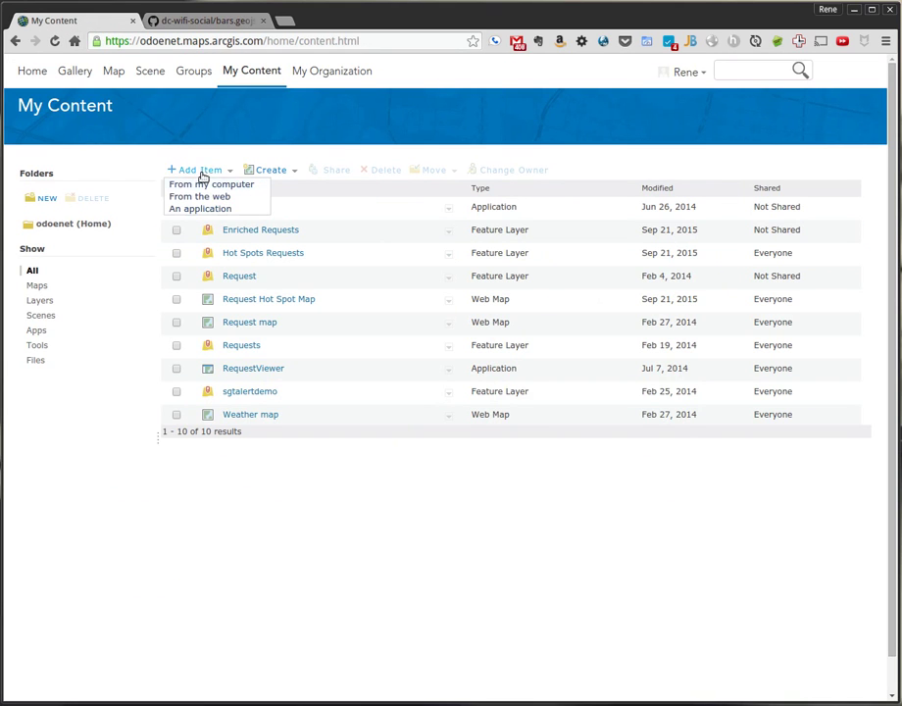
{"action": "left_click", "coordinate": [208, 187]}
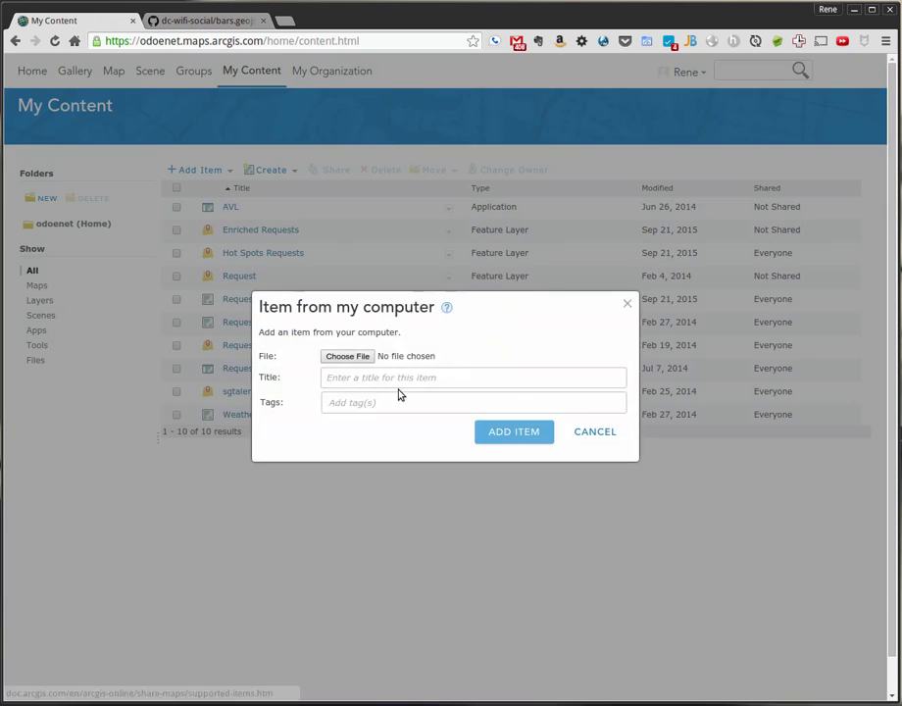
{"action": "left_click", "coordinate": [347, 355]}
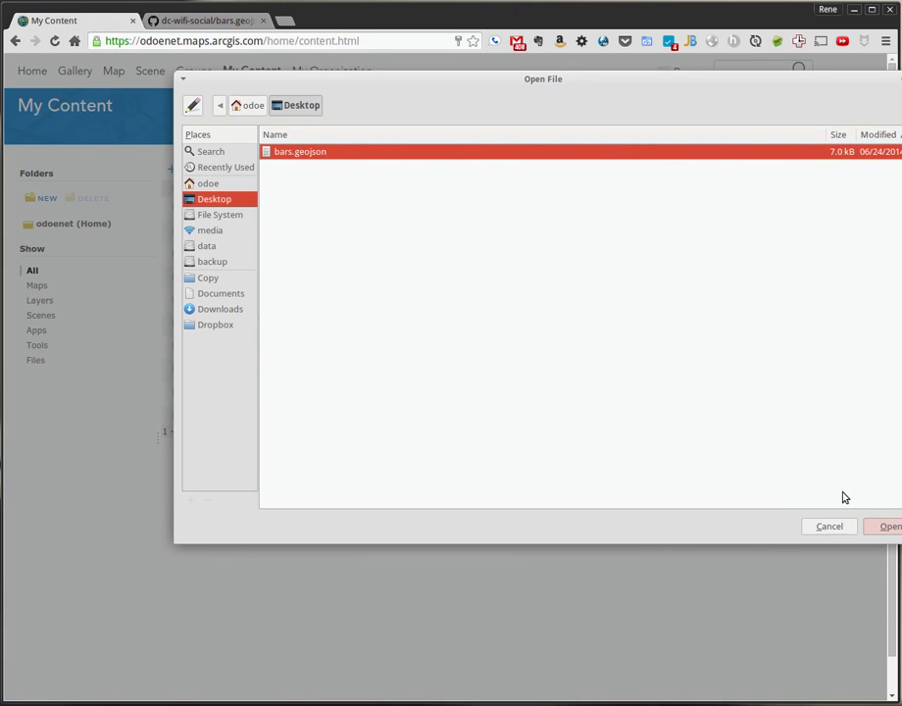
{"action": "left_click", "coordinate": [887, 527]}
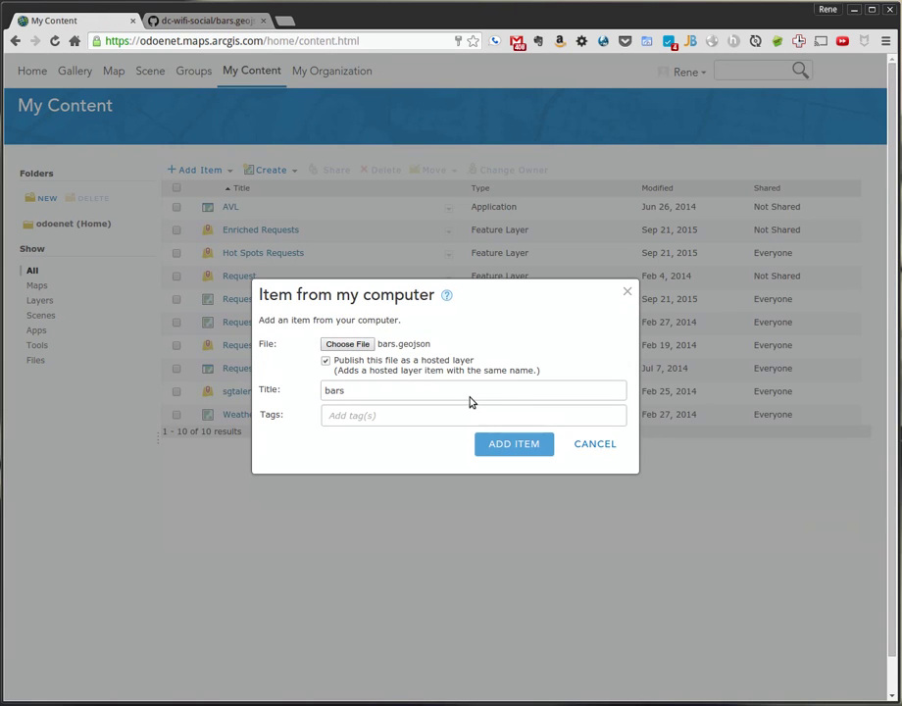
Tag the new item bars and add it with publishing as a hosted layer enabled.
{"action": "left_click", "coordinate": [395, 415]}
{"action": "type", "text": "bars"}
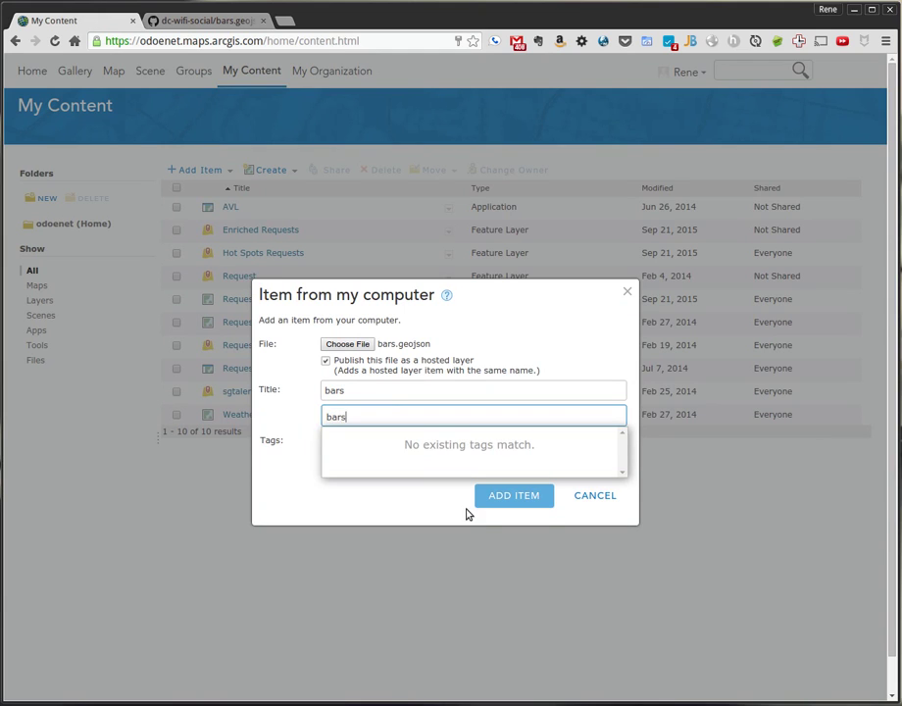
{"action": "key", "text": "Return"}
{"action": "left_click", "coordinate": [500, 468]}
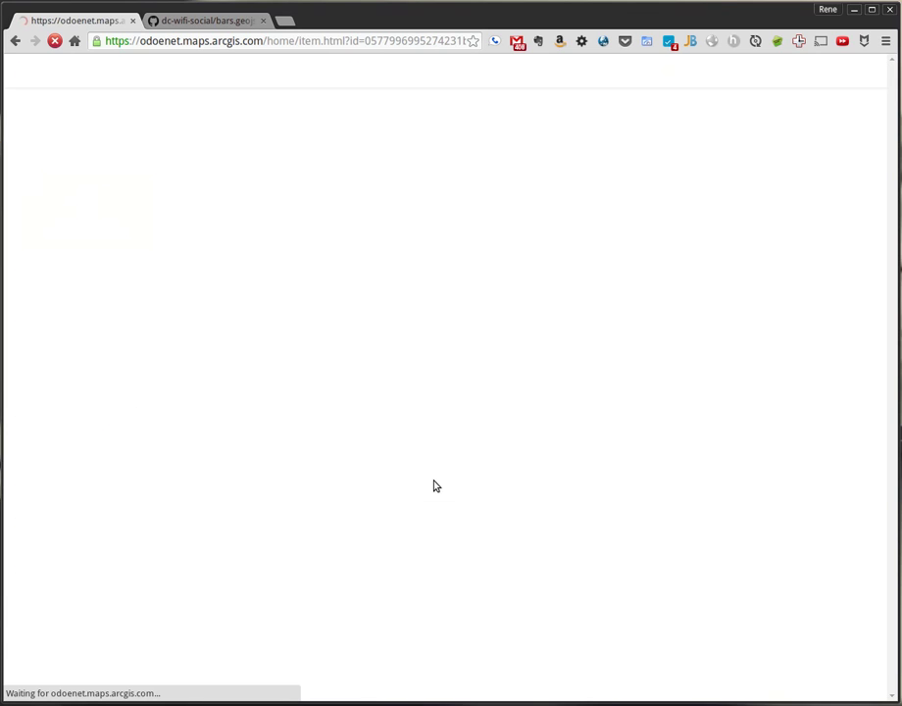
Open the published bars layer in a new map and accept the unique-symbols style based on the name attribute.
{"action": "left_click", "coordinate": [47, 280]}
{"action": "left_click", "coordinate": [83, 318]}
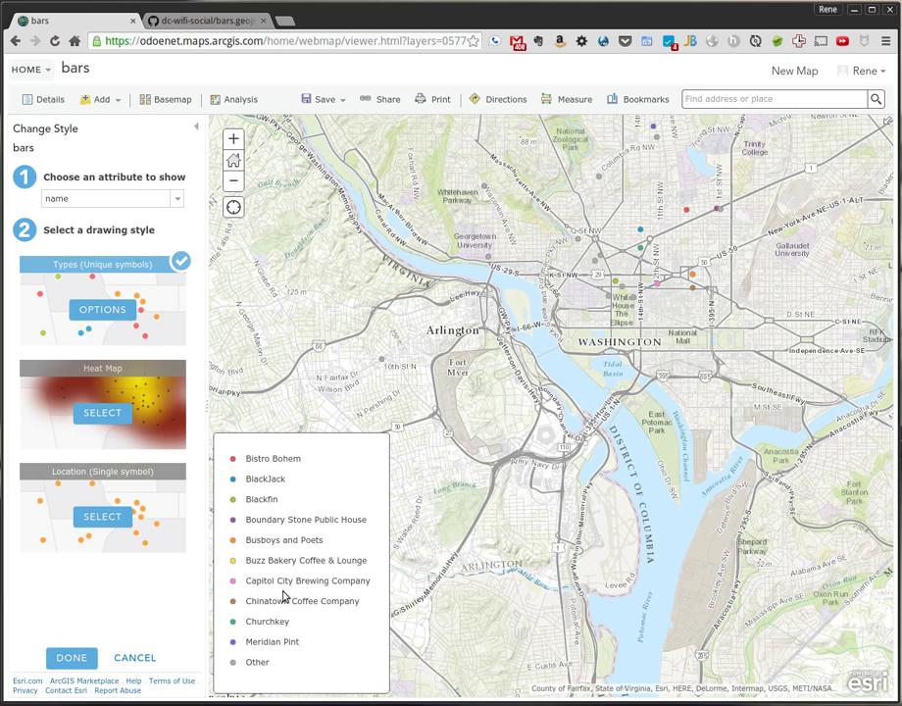
{"action": "left_click", "coordinate": [88, 660]}
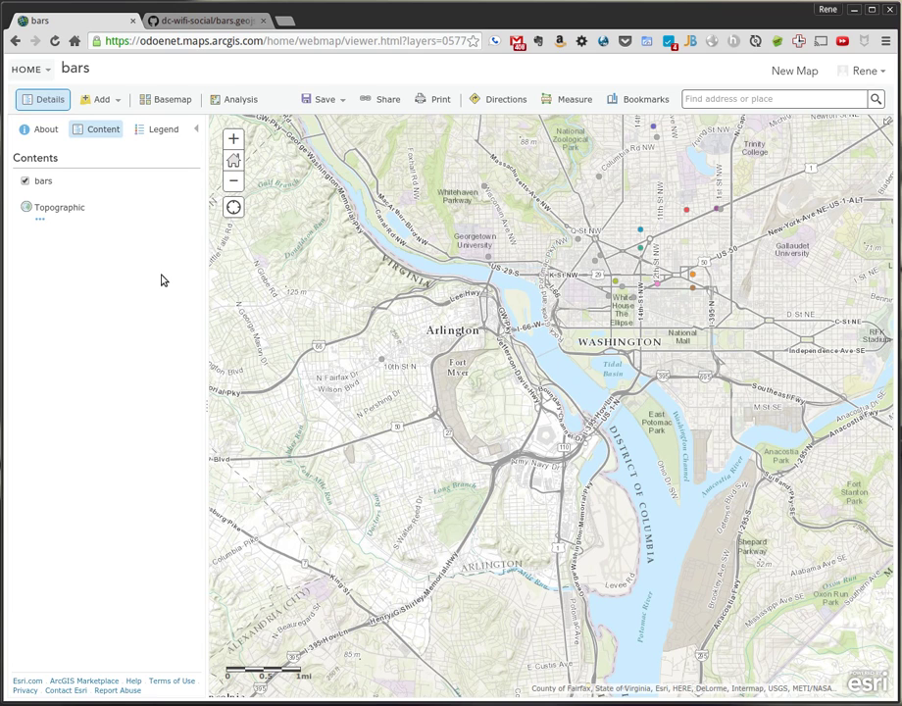
Open the Enrich Layer data enrichment analysis for the bars layer and widen its pane to show all settings.
{"action": "mouse_move", "coordinate": [75, 188]}
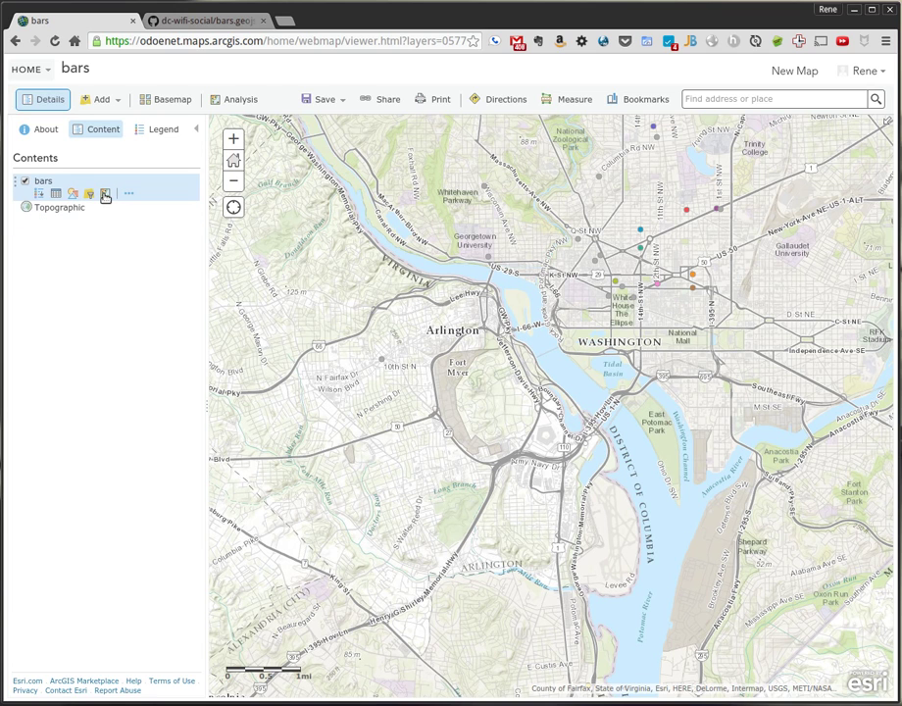
{"action": "left_click", "coordinate": [105, 196]}
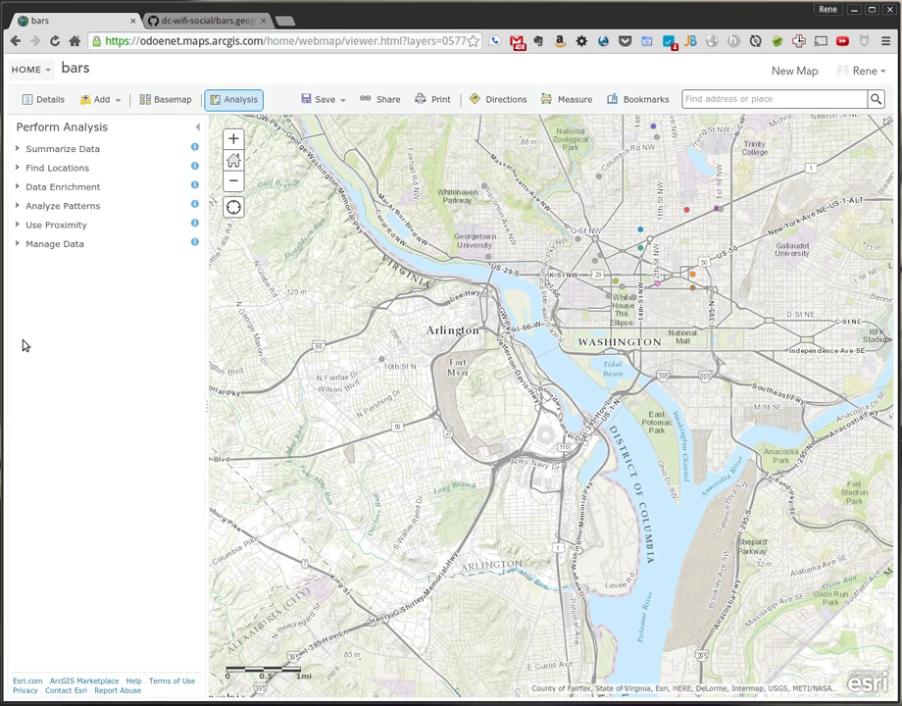
{"action": "left_click", "coordinate": [21, 187]}
{"action": "left_click", "coordinate": [83, 216]}
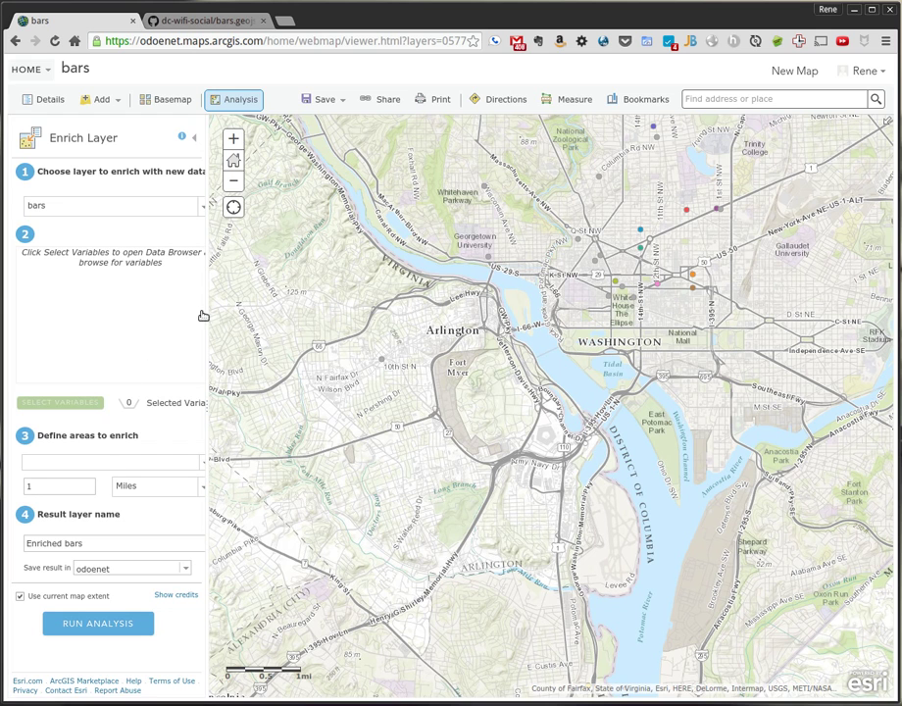
{"action": "left_click_drag", "start_coordinate": [205, 312], "coordinate": [253, 320]}
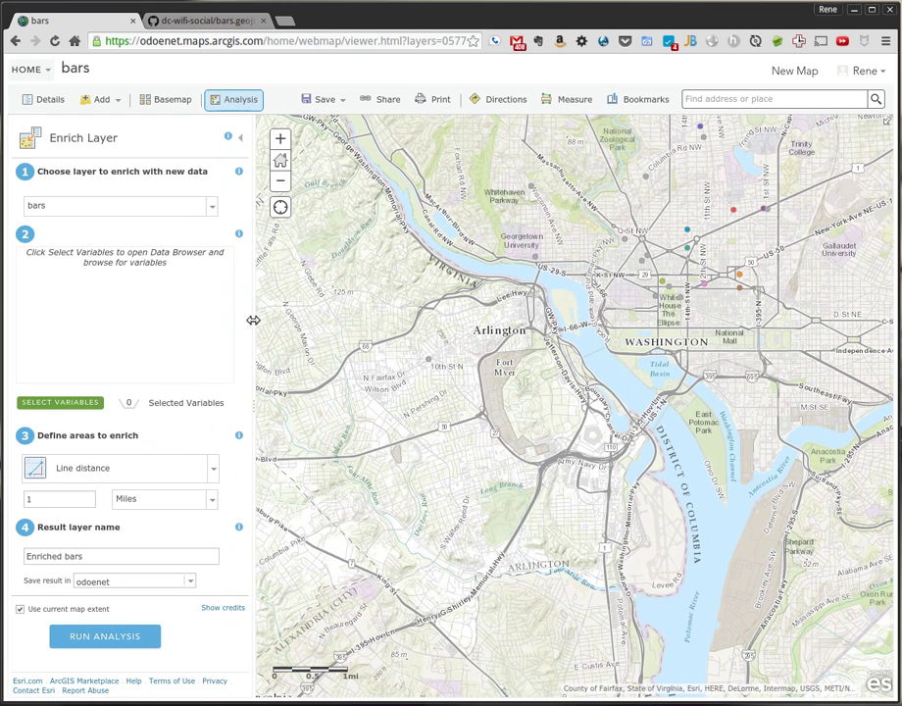
Apply the 2015 Total Population variables for ages 21, 22, 23, 24 and 25 from the 1-year age increments.
{"action": "left_click", "coordinate": [56, 402]}
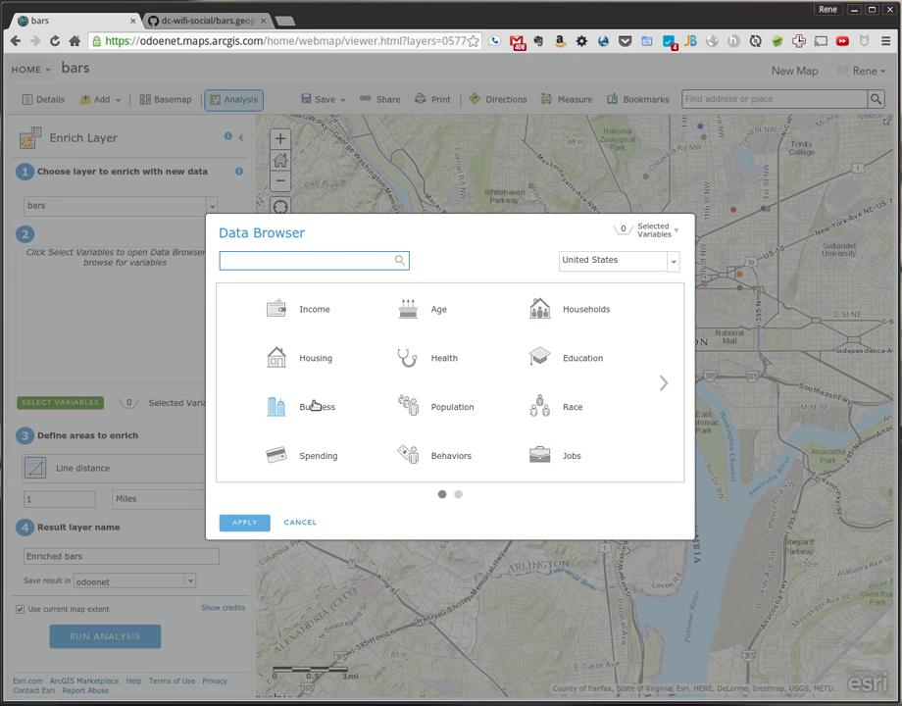
{"action": "left_click", "coordinate": [419, 314]}
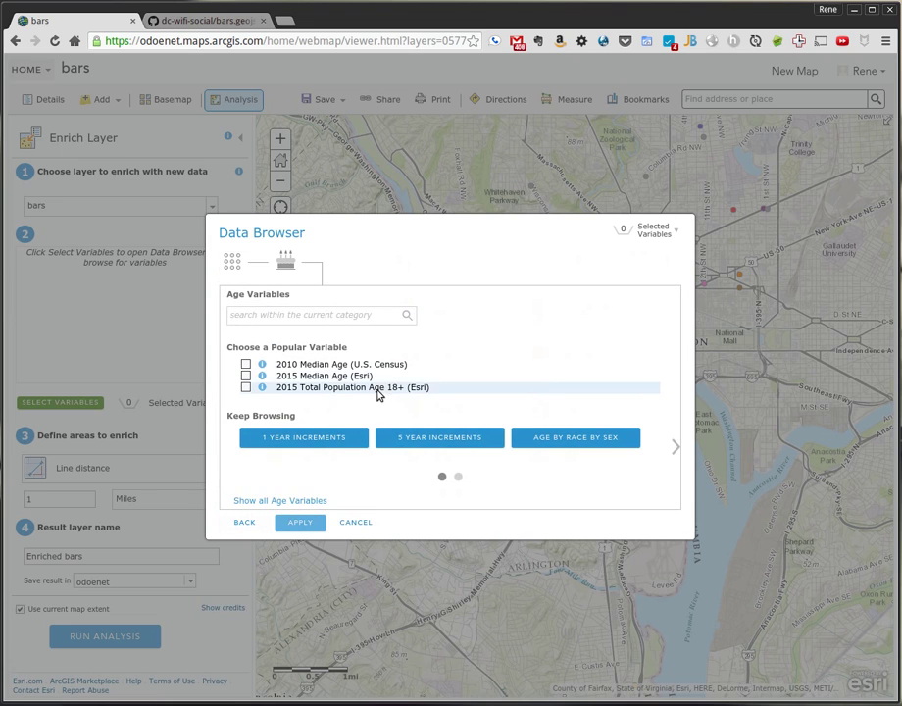
{"action": "left_click", "coordinate": [329, 440]}
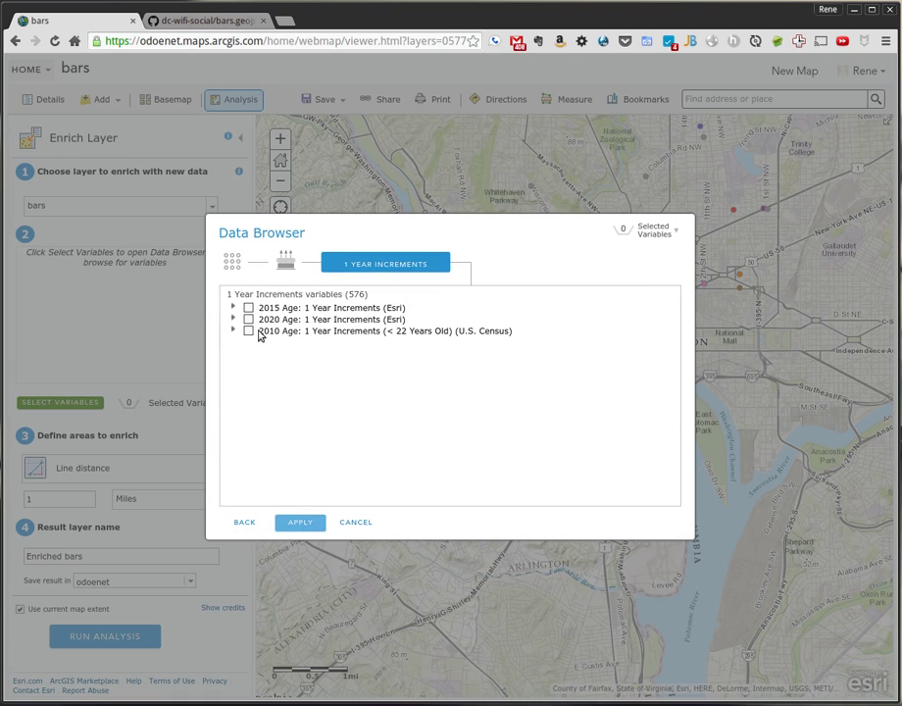
{"action": "left_click", "coordinate": [233, 308]}
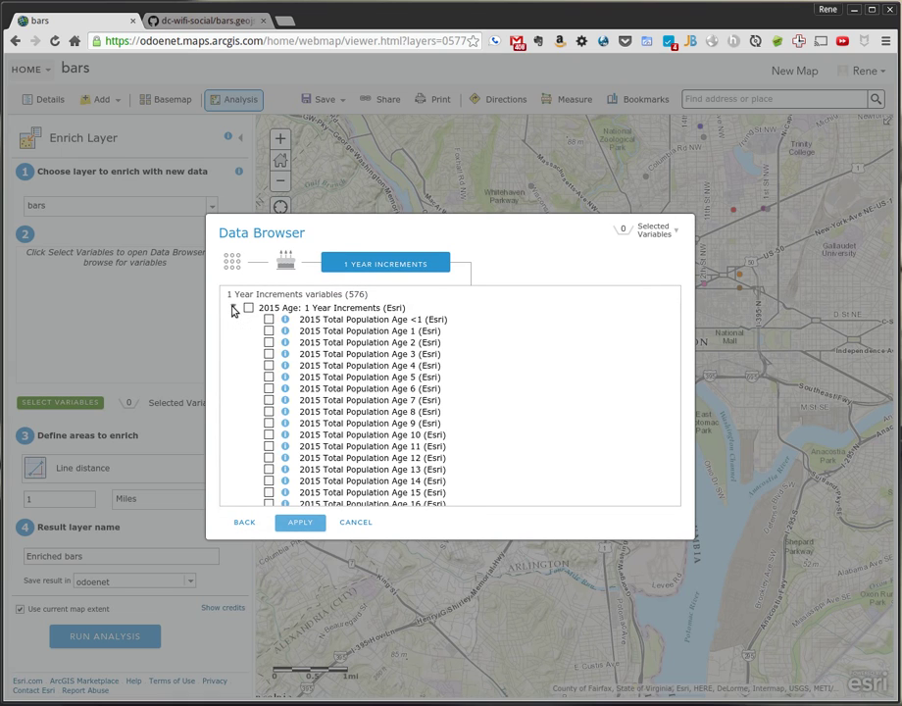
{"action": "scroll", "coordinate": [352, 353], "scroll_direction": "down", "scroll_amount": 2}
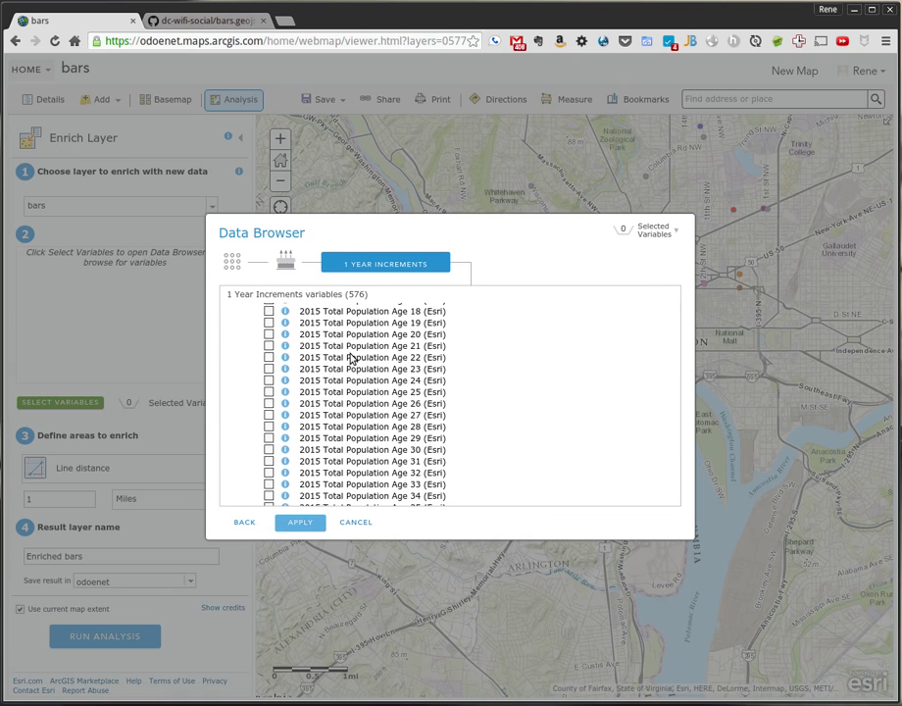
{"action": "left_click", "coordinate": [269, 346]}
{"action": "left_click", "coordinate": [269, 357]}
{"action": "left_click", "coordinate": [269, 369]}
{"action": "left_click", "coordinate": [269, 381]}
{"action": "left_click", "coordinate": [269, 392]}
{"action": "left_click", "coordinate": [306, 522]}
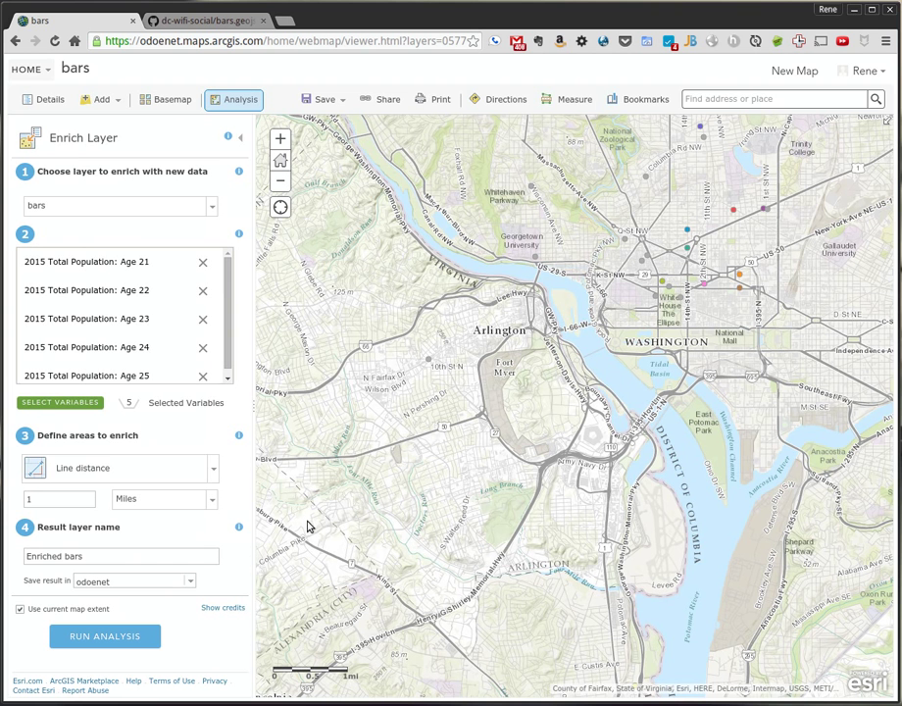
Define the enrichment area as a 1-mile Walking Distance and run the analysis with the result layer Enriched bars.
{"action": "left_click", "coordinate": [199, 471]}
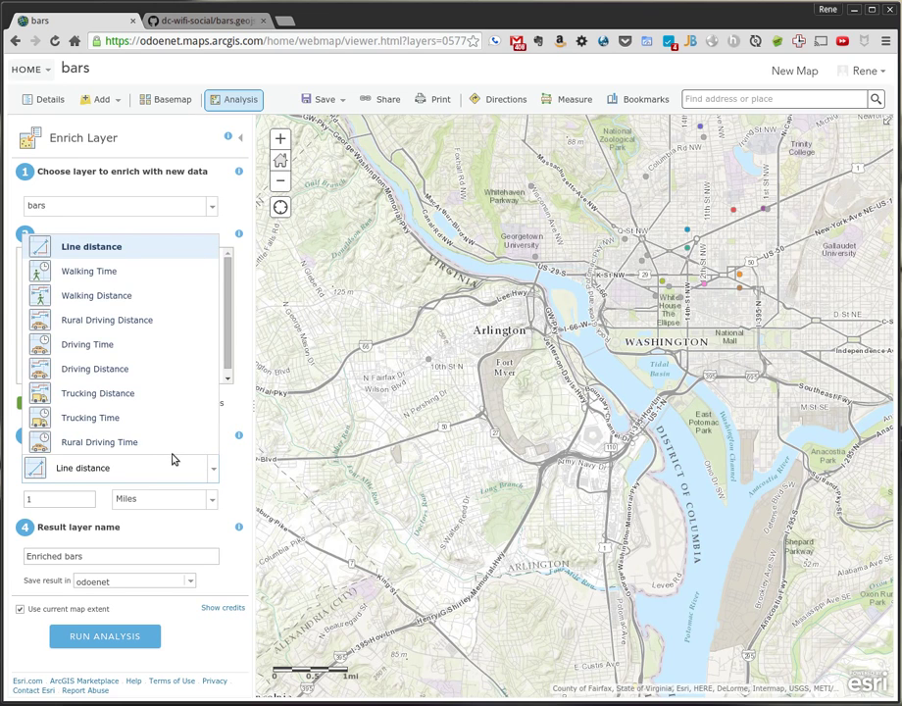
{"action": "left_click", "coordinate": [68, 299]}
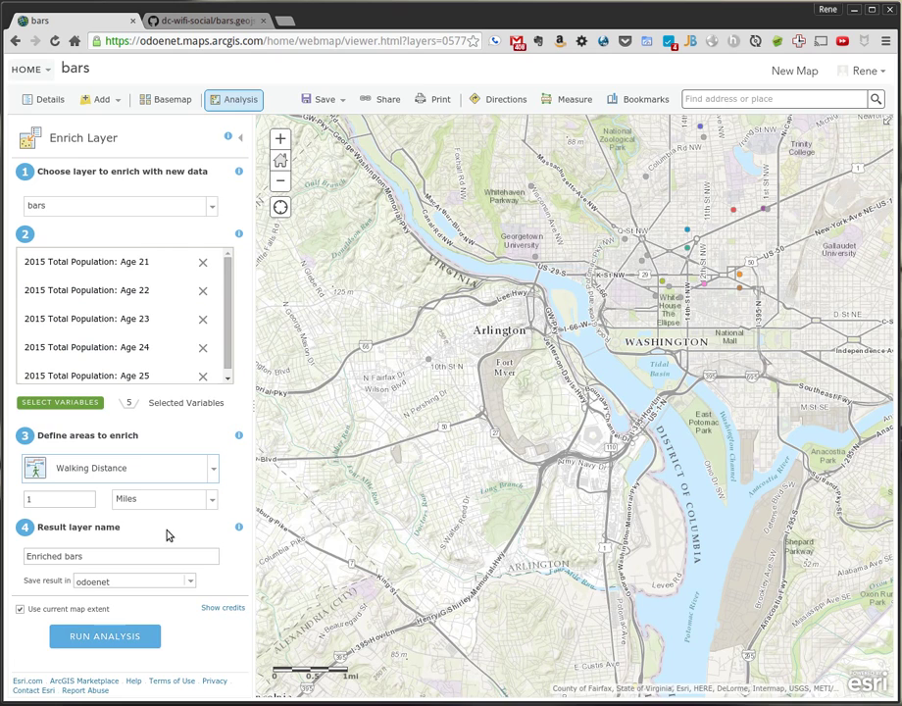
{"action": "left_click", "coordinate": [117, 630]}
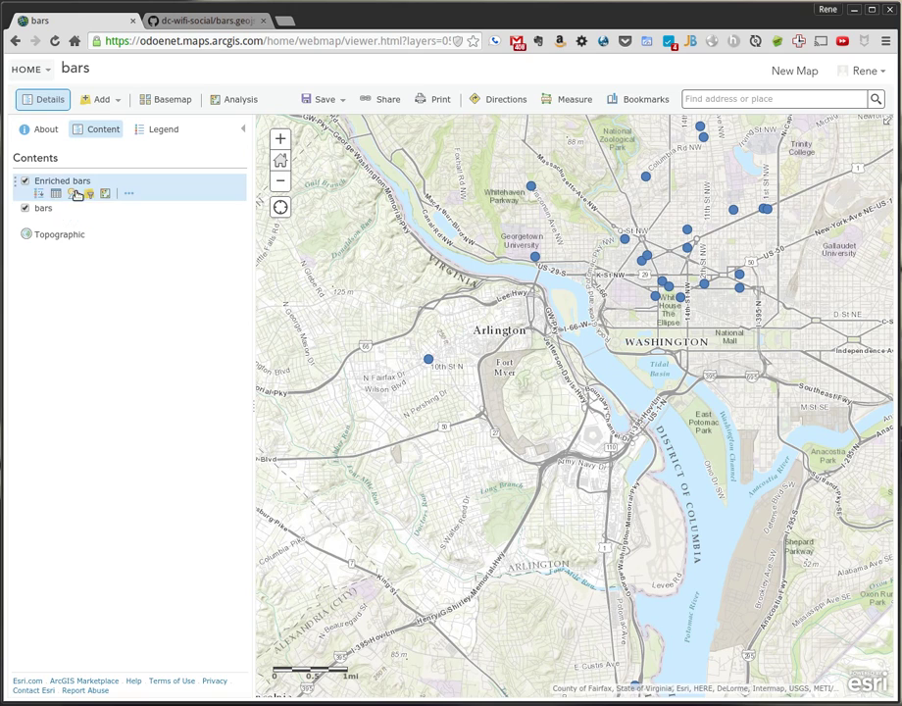
Add a Double field named TargetGroup, with alias Target Group and default value 0, to the Enriched bars attribute table.
{"action": "left_click", "coordinate": [57, 195]}
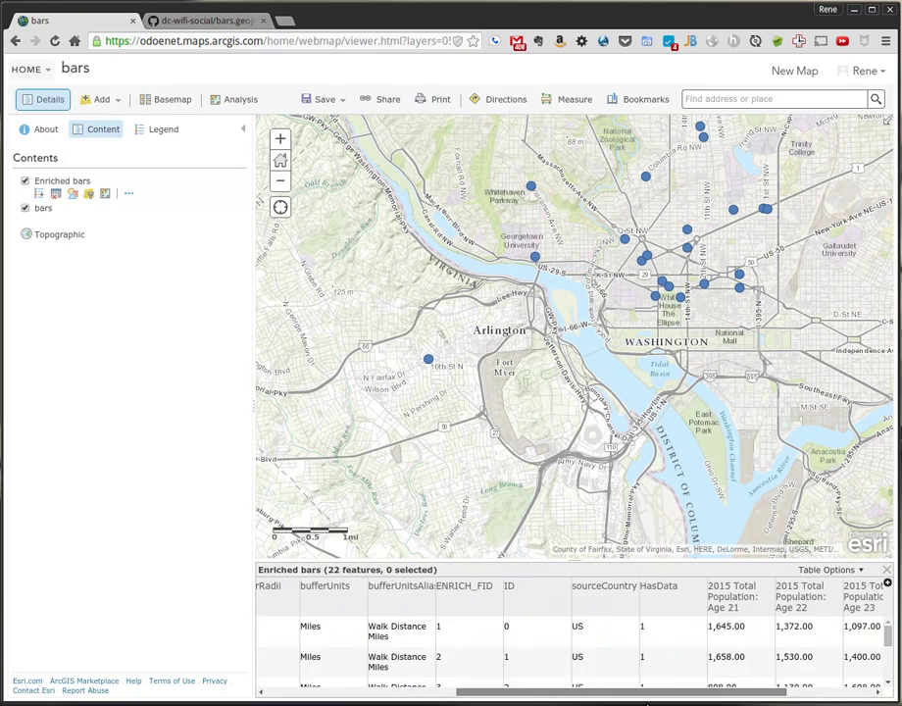
{"action": "left_click_drag", "start_coordinate": [647, 698], "coordinate": [757, 698]}
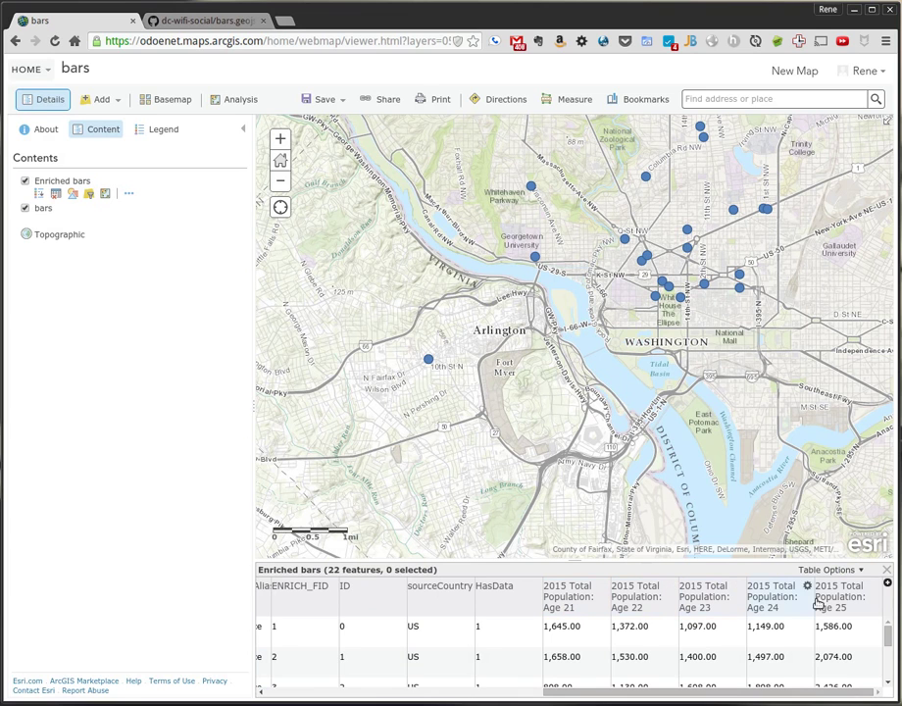
{"action": "left_click", "coordinate": [861, 570]}
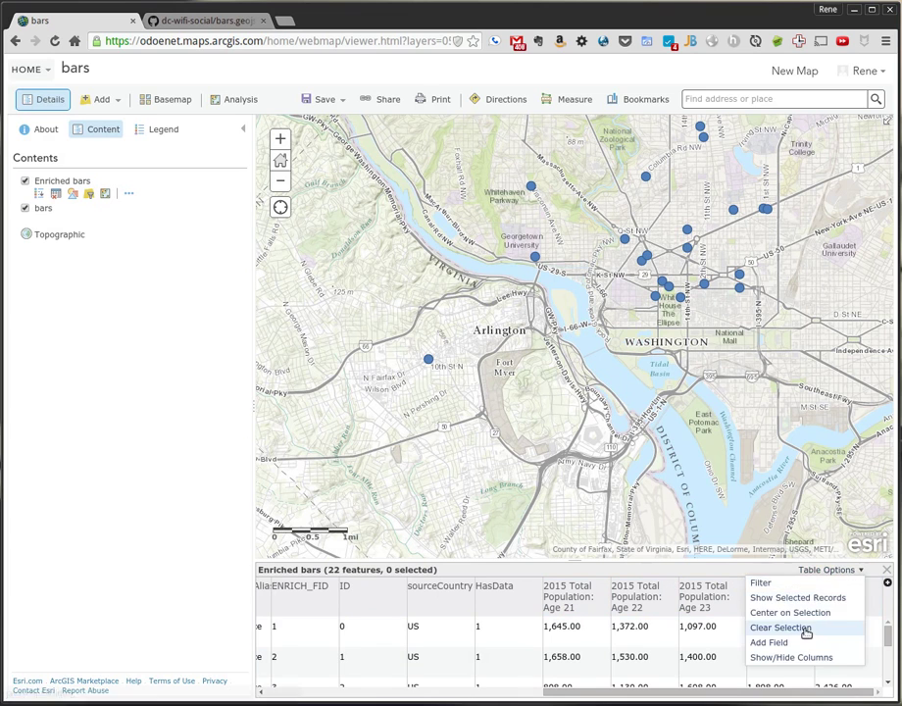
{"action": "left_click", "coordinate": [800, 642]}
{"action": "type", "text": "TargetGroup"}
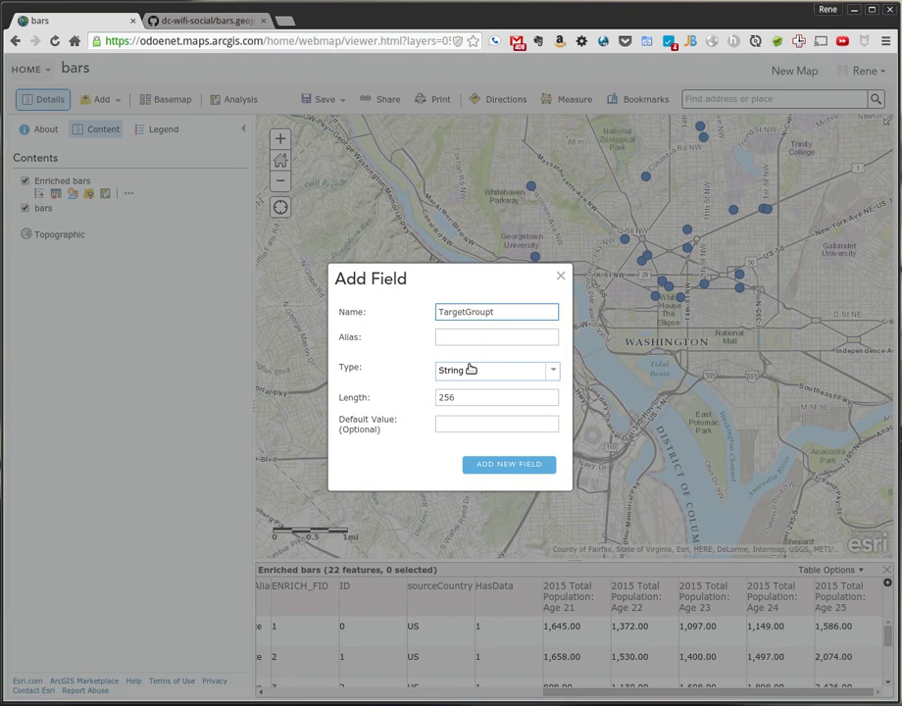
{"action": "left_click", "coordinate": [460, 336]}
{"action": "type", "text": "Target Group"}
{"action": "left_click", "coordinate": [500, 371]}
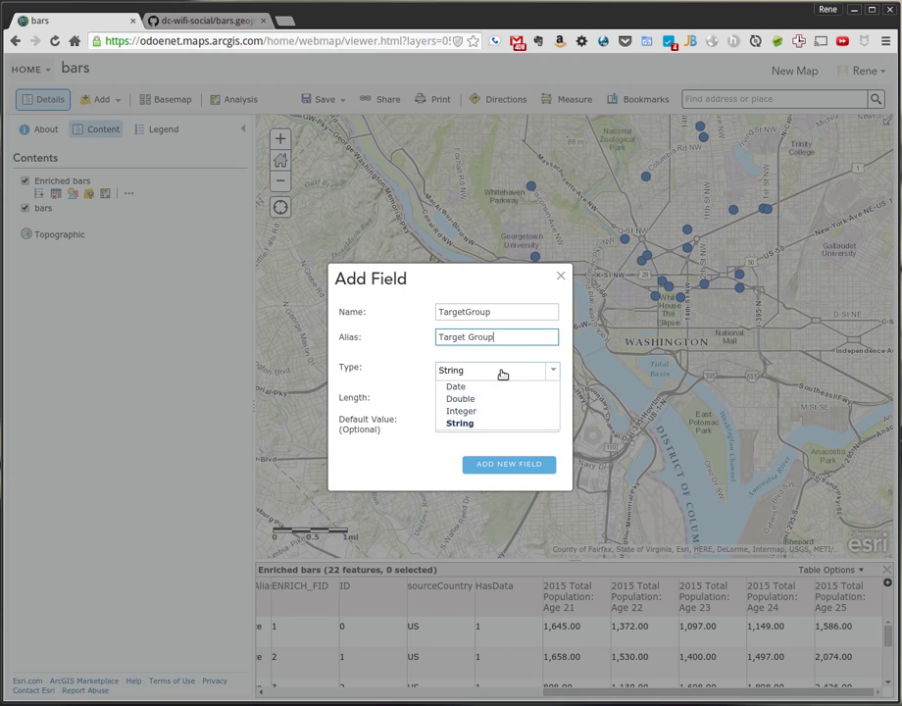
{"action": "left_click", "coordinate": [483, 399]}
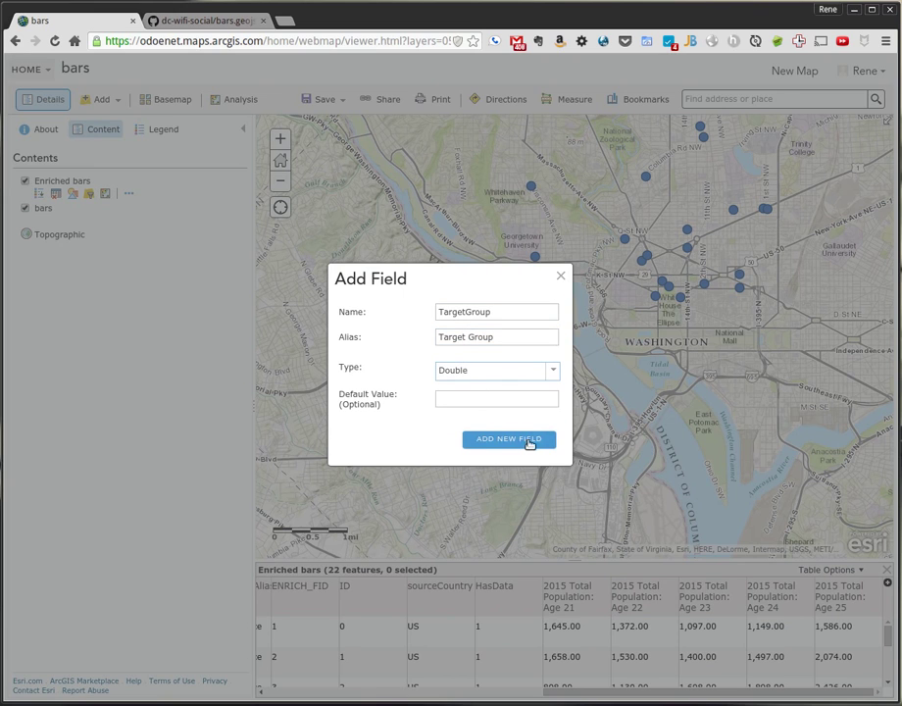
{"action": "left_click", "coordinate": [490, 402]}
{"action": "type", "text": "0"}
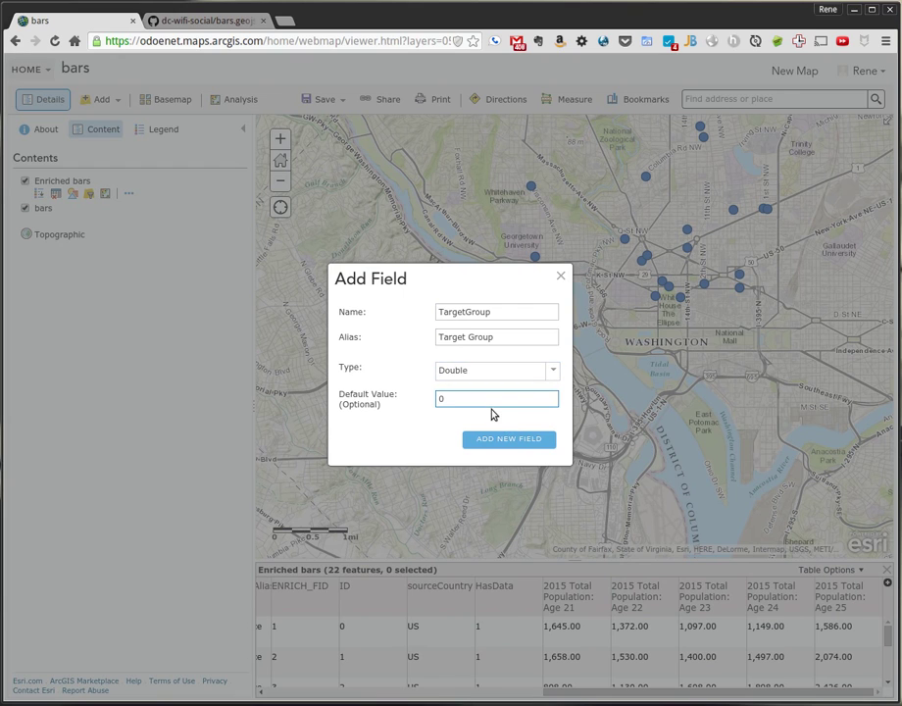
{"action": "left_click", "coordinate": [509, 440]}
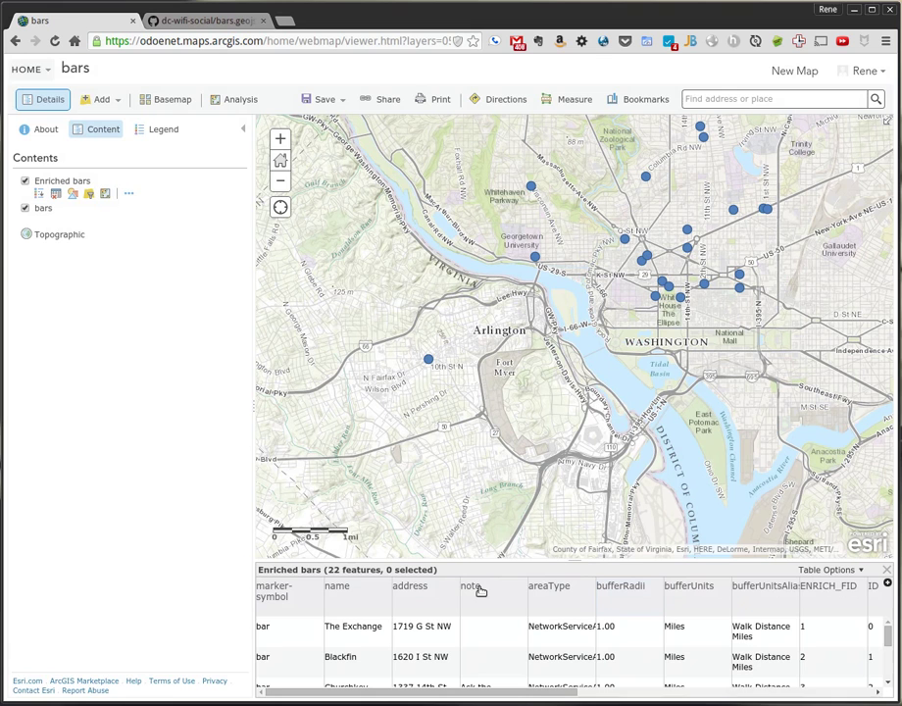
Calculate the Target Group field of Enriched bars as AGE21_CY + AGE22_CY + AGE23_CY + AGE24_CY + AGE25_CY, verifying the expression and checking the filled column.
{"action": "left_click_drag", "start_coordinate": [518, 692], "coordinate": [838, 691]}
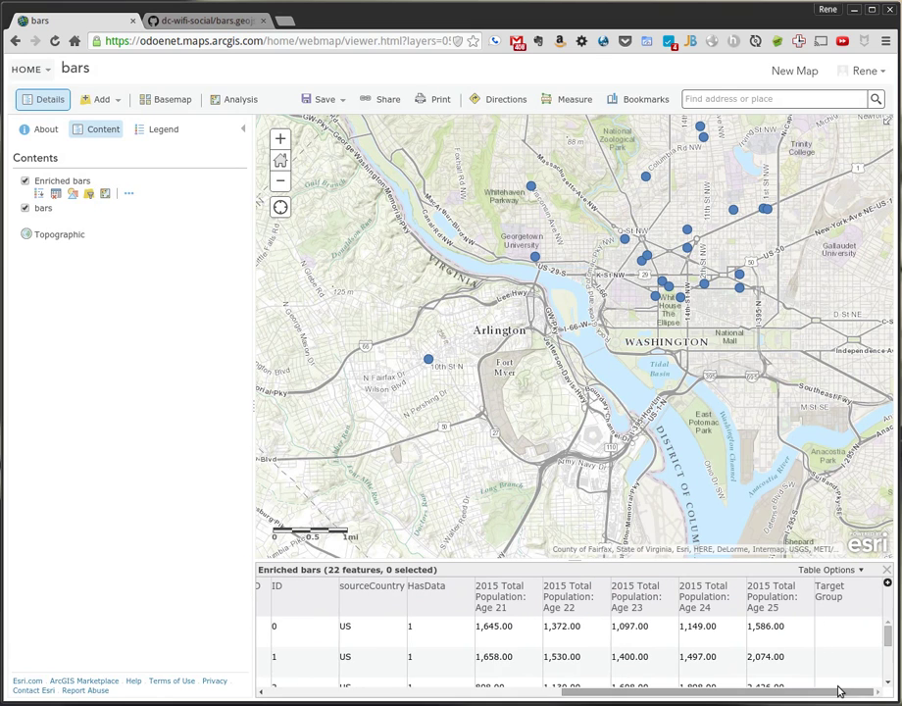
{"action": "left_click", "coordinate": [809, 596]}
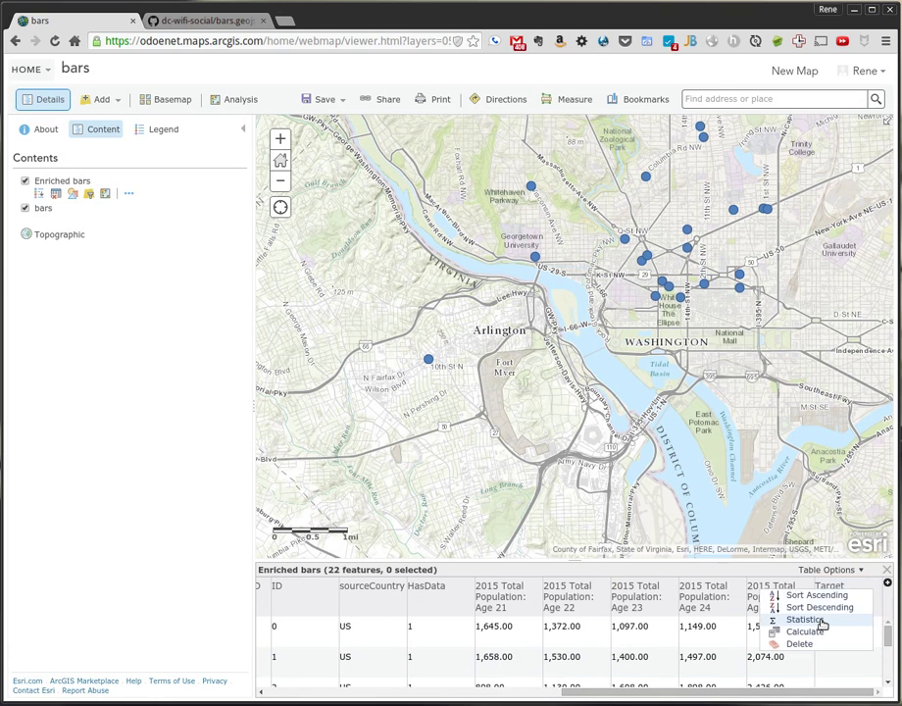
{"action": "left_click", "coordinate": [812, 631]}
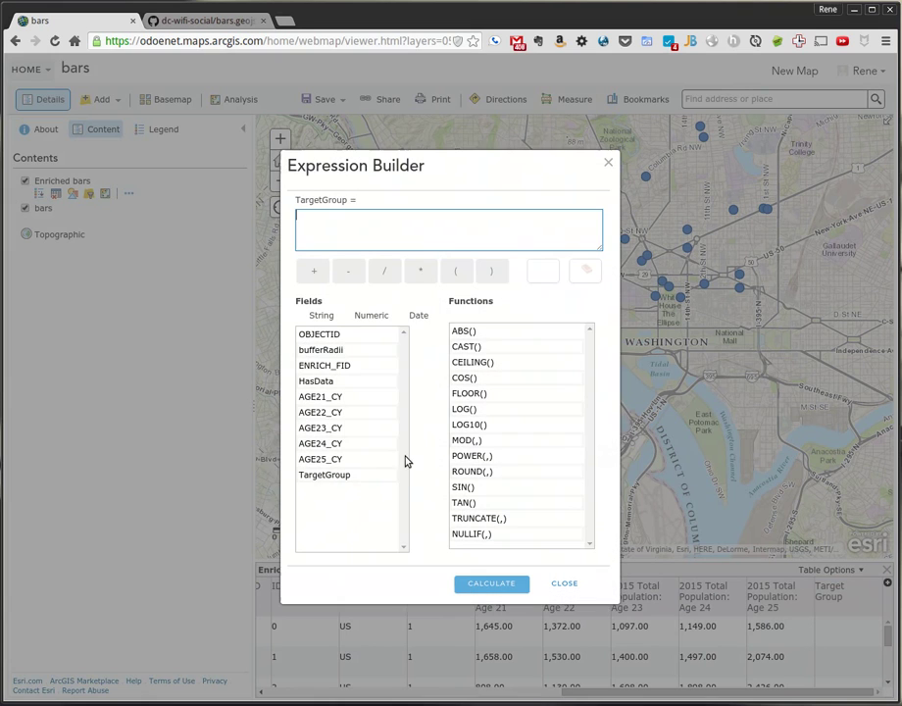
{"action": "left_click", "coordinate": [337, 404]}
{"action": "left_click", "coordinate": [316, 273]}
{"action": "left_click", "coordinate": [341, 413]}
{"action": "left_click", "coordinate": [314, 279]}
{"action": "left_click", "coordinate": [334, 428]}
{"action": "left_click", "coordinate": [317, 273]}
{"action": "left_click", "coordinate": [336, 444]}
{"action": "left_click", "coordinate": [313, 274]}
{"action": "left_click", "coordinate": [331, 460]}
{"action": "left_click", "coordinate": [554, 273]}
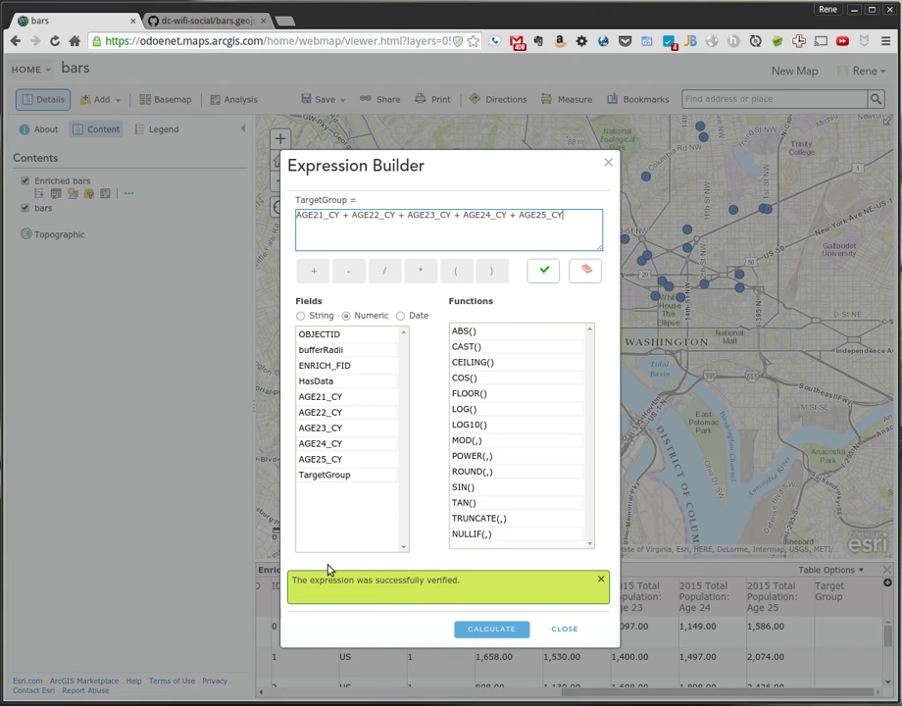
{"action": "left_click", "coordinate": [501, 628]}
{"action": "left_click_drag", "start_coordinate": [520, 694], "coordinate": [806, 702]}
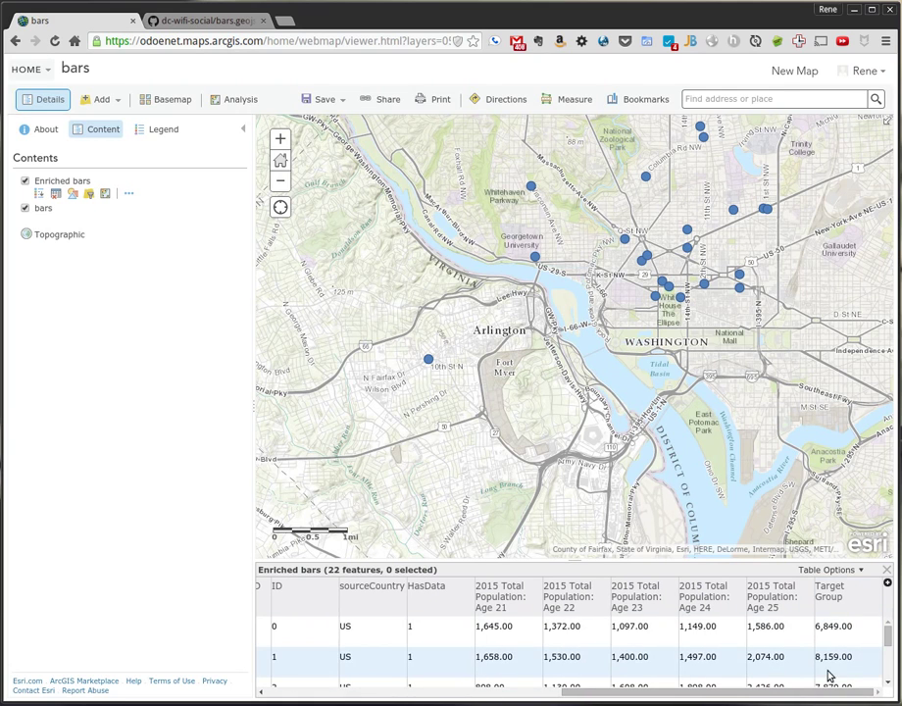
Close the Enriched bars attribute table and hide the original bars layer on the map.
{"action": "left_click", "coordinate": [887, 568]}
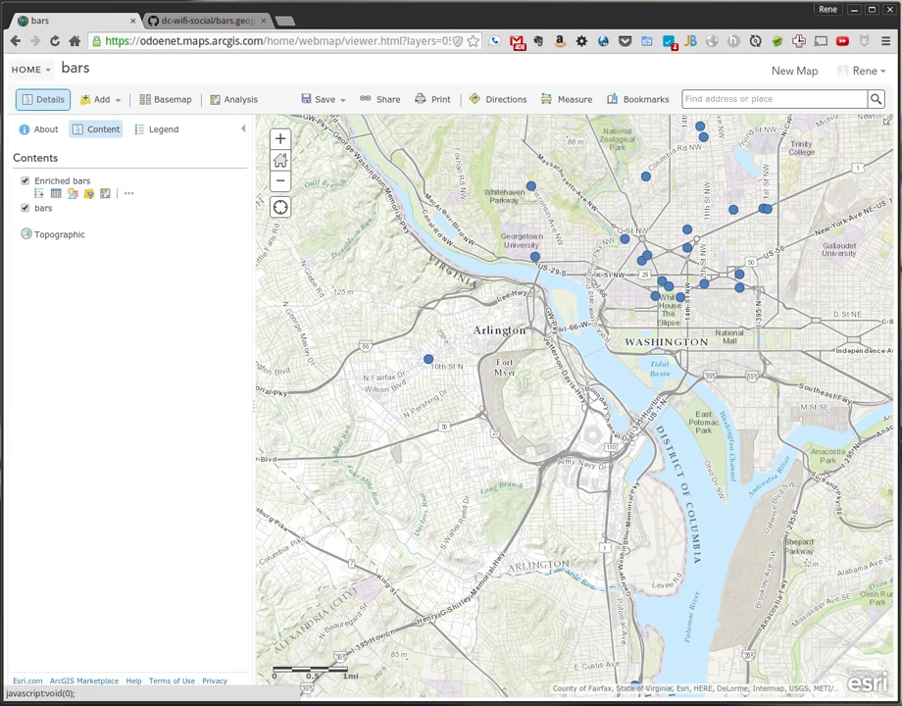
{"action": "mouse_move", "coordinate": [46, 218]}
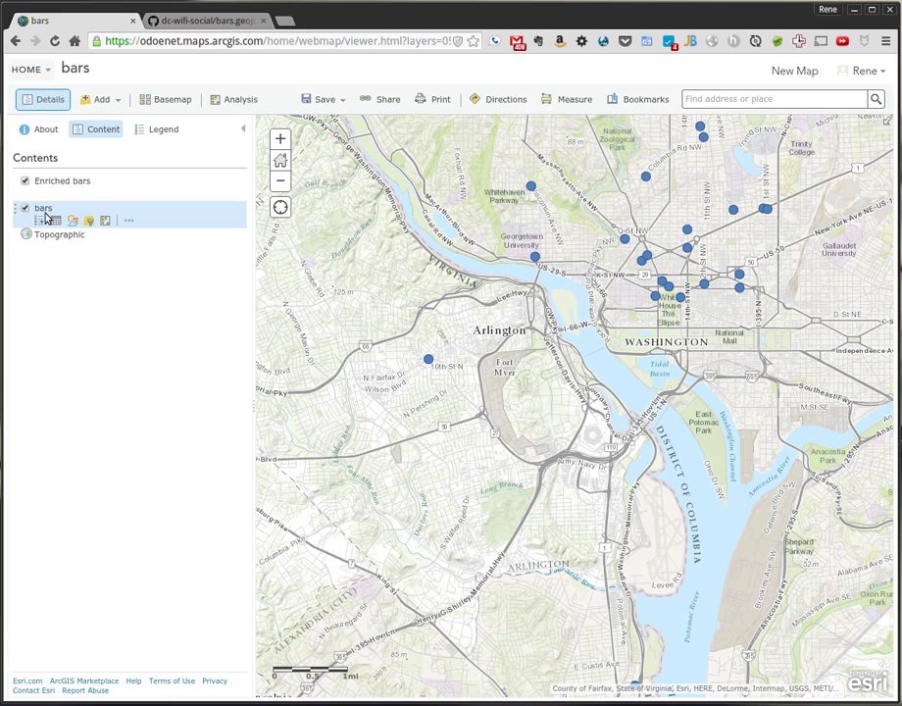
{"action": "left_click", "coordinate": [25, 208]}
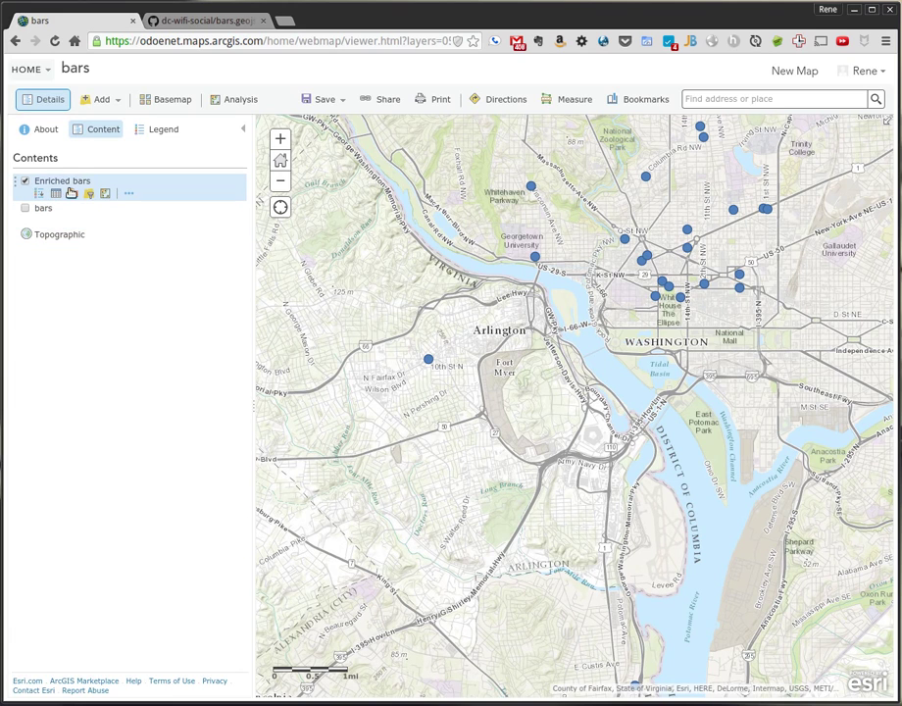
Style the Enriched bars layer by the Target Group attribute as a Heat Map.
{"action": "left_click", "coordinate": [73, 195]}
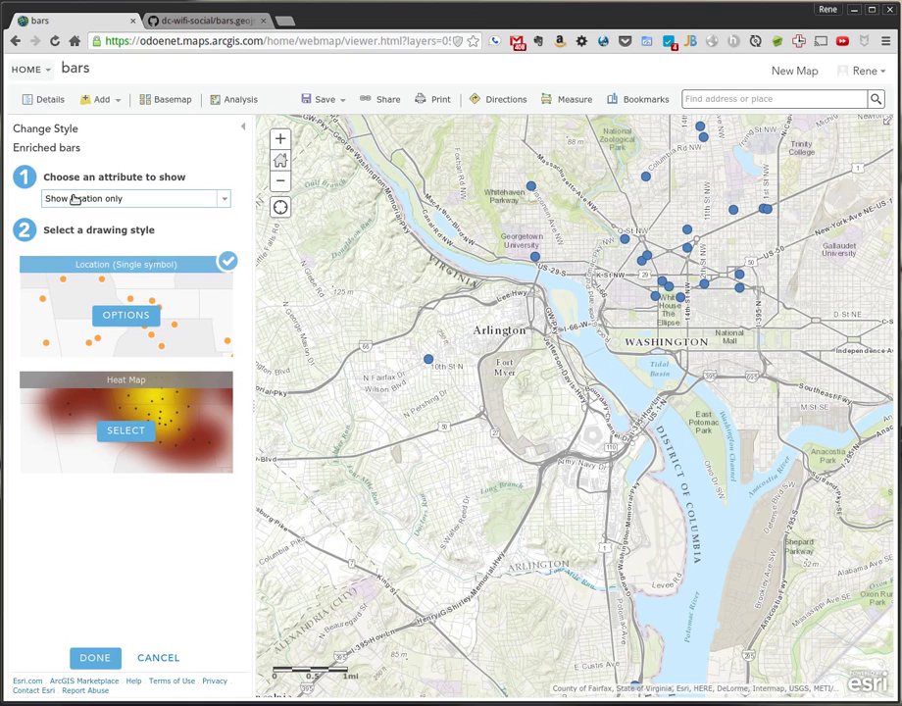
{"action": "left_click", "coordinate": [212, 199]}
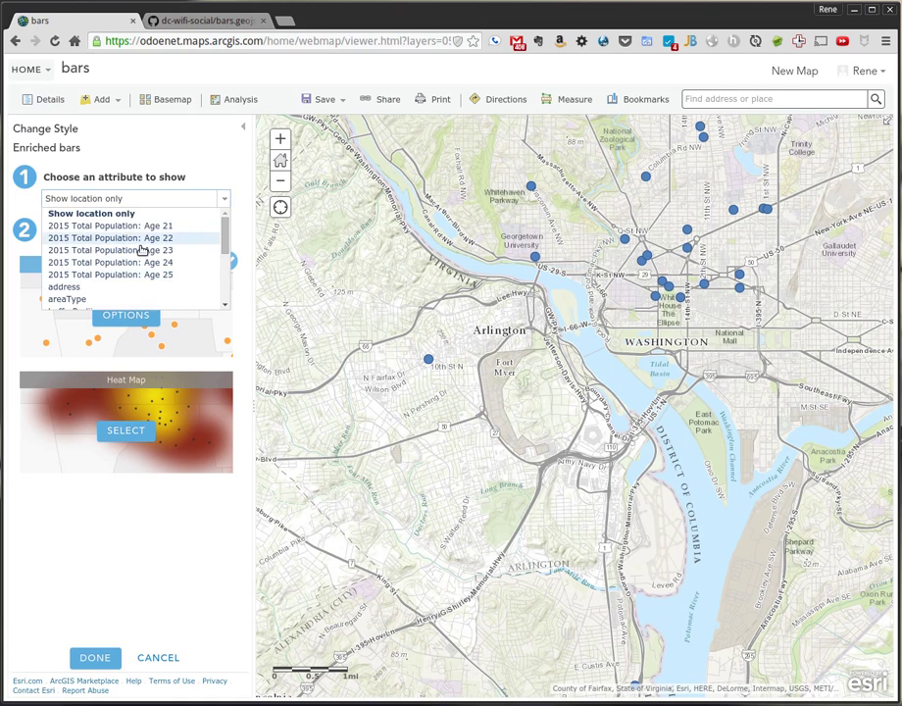
{"action": "scroll", "coordinate": [68, 297], "scroll_direction": "down", "scroll_amount": 5}
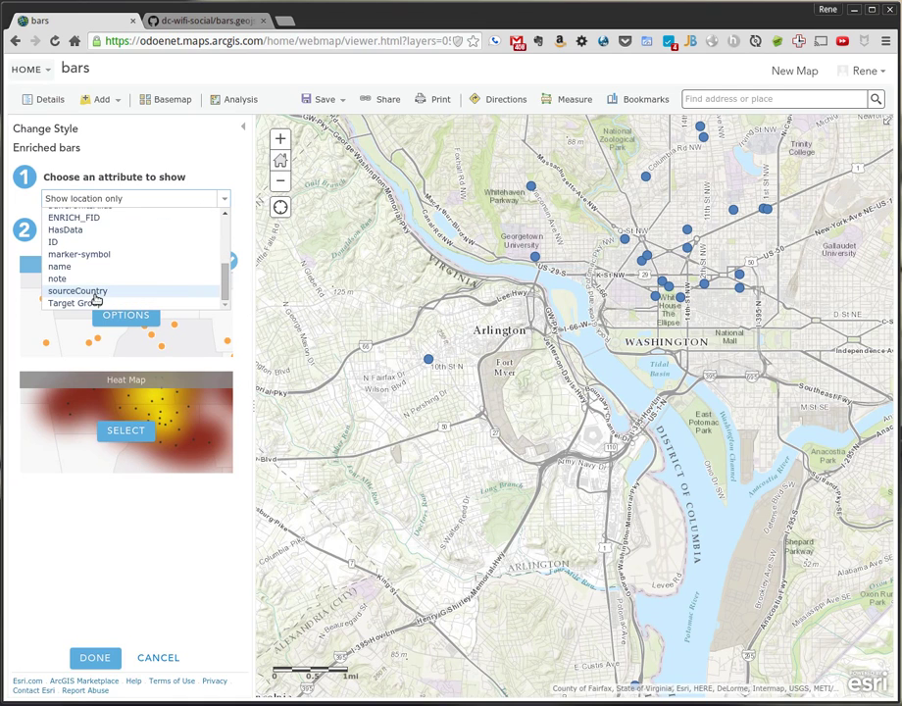
{"action": "left_click", "coordinate": [95, 304]}
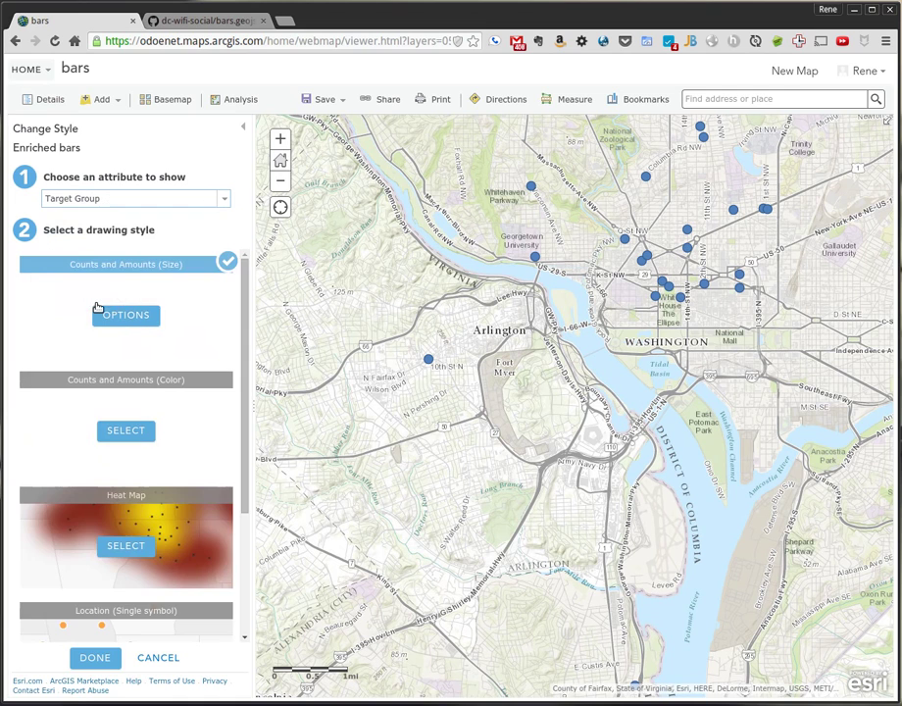
{"action": "left_click", "coordinate": [204, 558]}
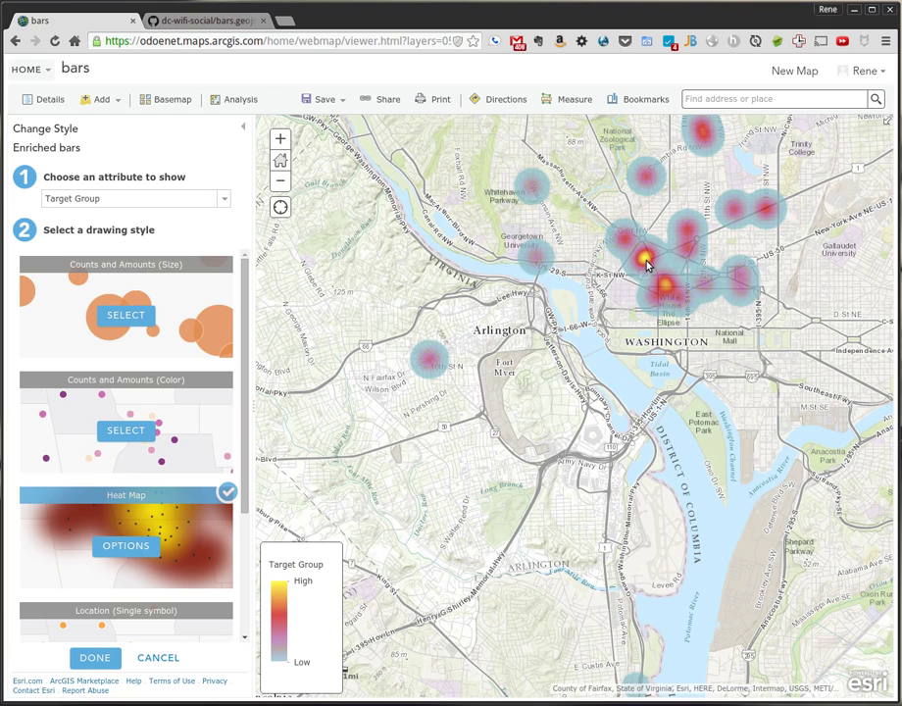
Switch the basemap to Dark Gray Canvas and accept the layer's heat map style.
{"action": "left_click_drag", "start_coordinate": [648, 282], "coordinate": [609, 348]}
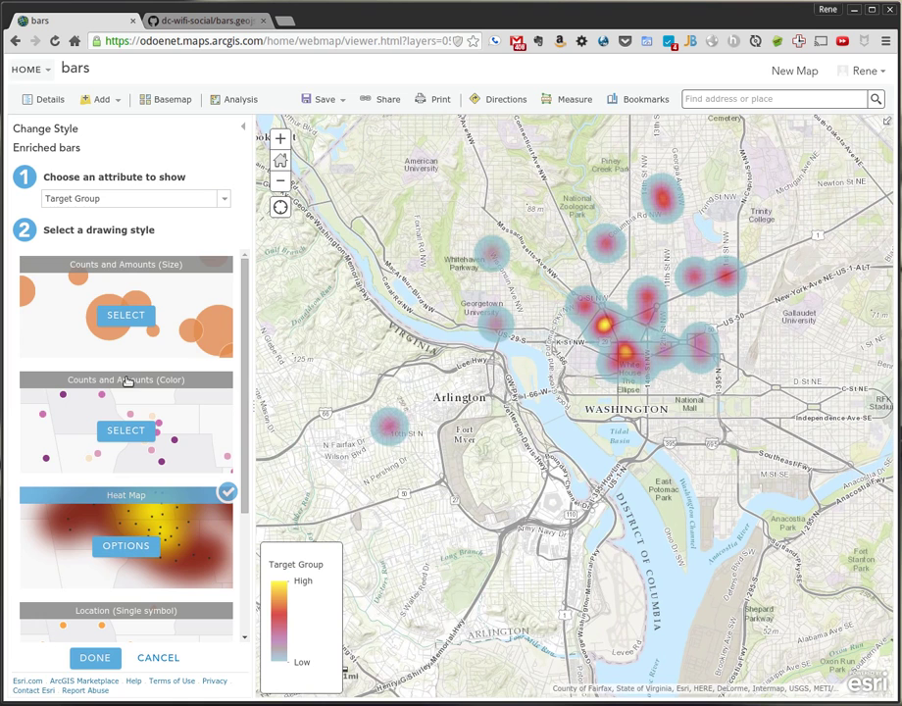
{"action": "left_click", "coordinate": [176, 102]}
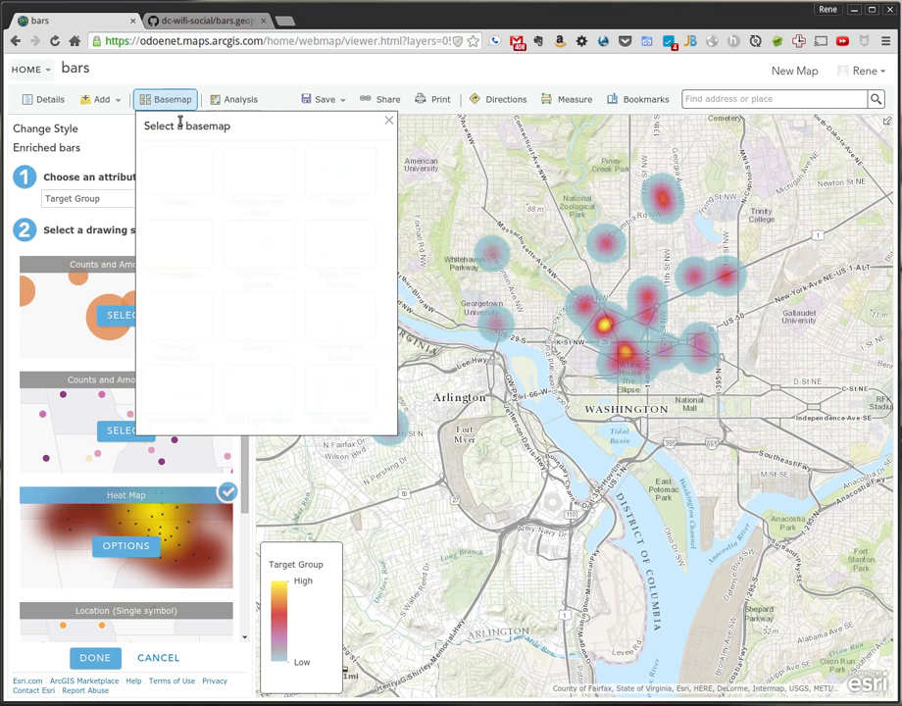
{"action": "left_click", "coordinate": [258, 245]}
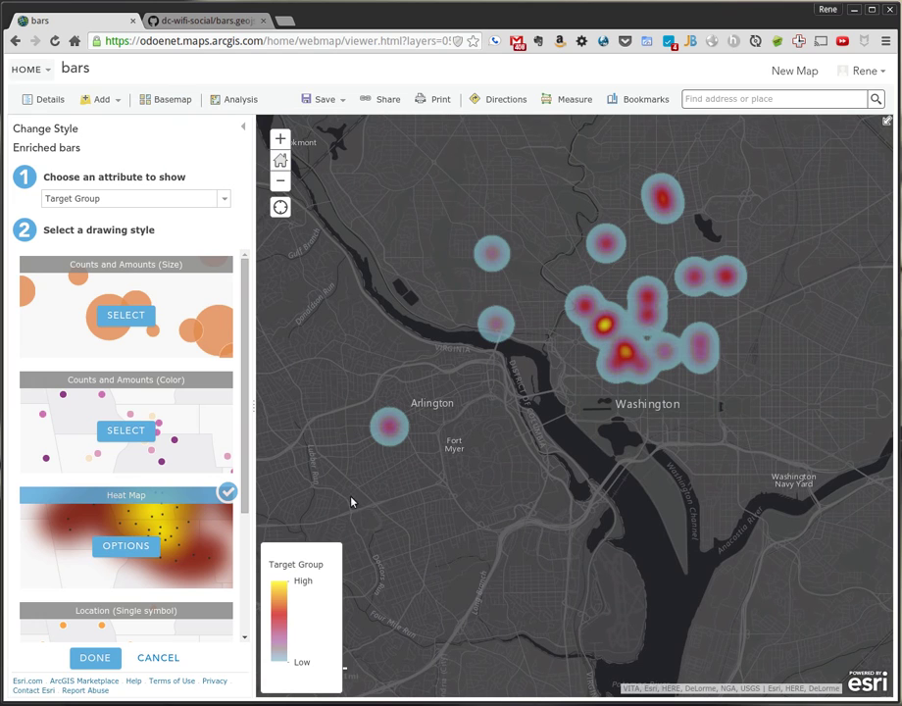
{"action": "left_click", "coordinate": [95, 657]}
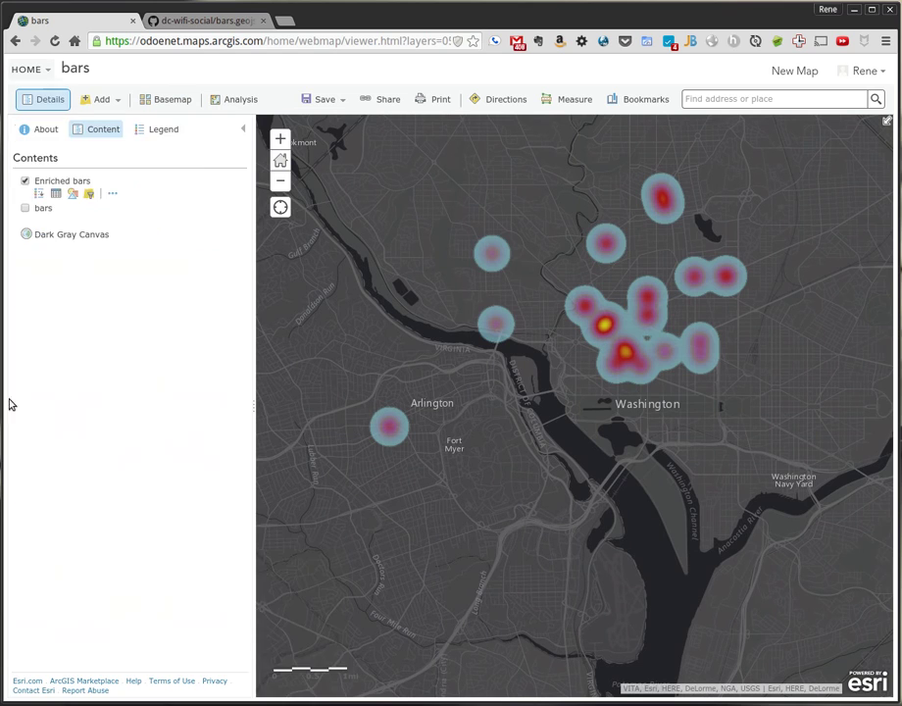
Save the map as a new map titled Bar Analysis with the tag bars.
{"action": "left_click", "coordinate": [319, 102]}
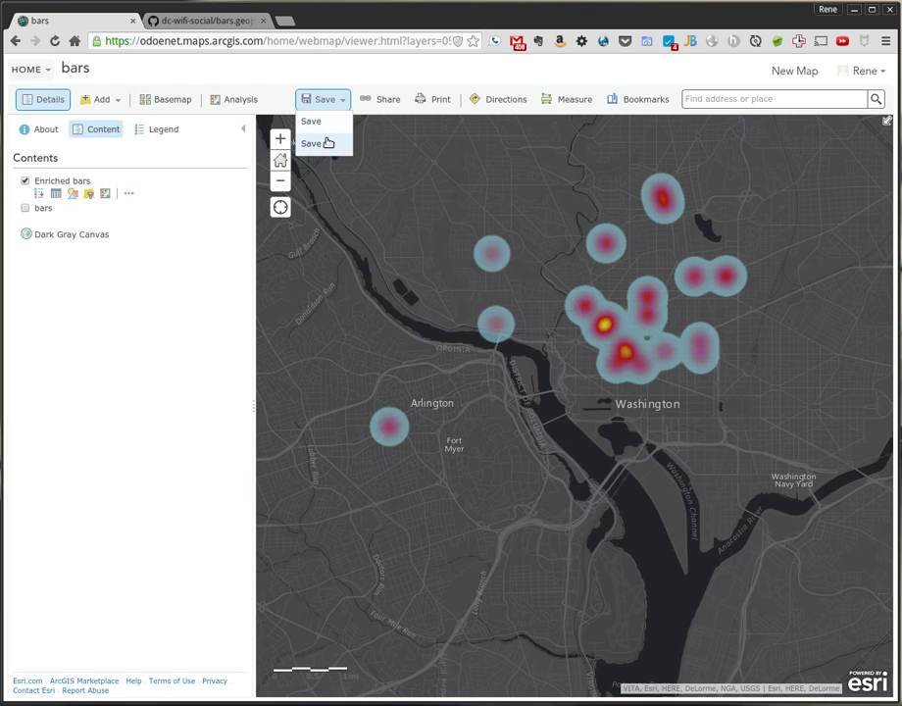
{"action": "left_click", "coordinate": [327, 143]}
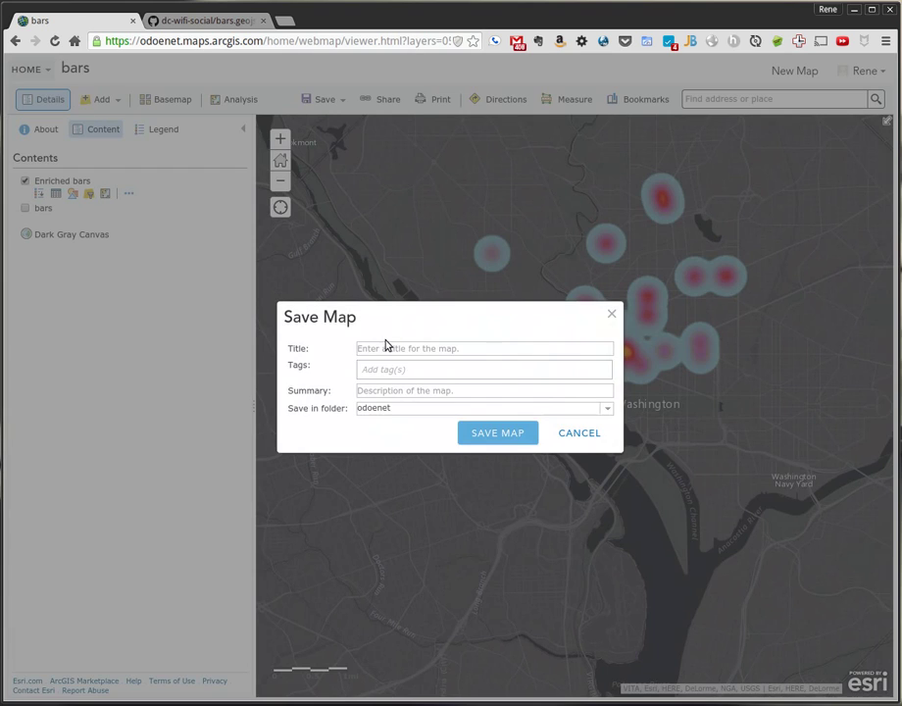
{"action": "left_click", "coordinate": [388, 350]}
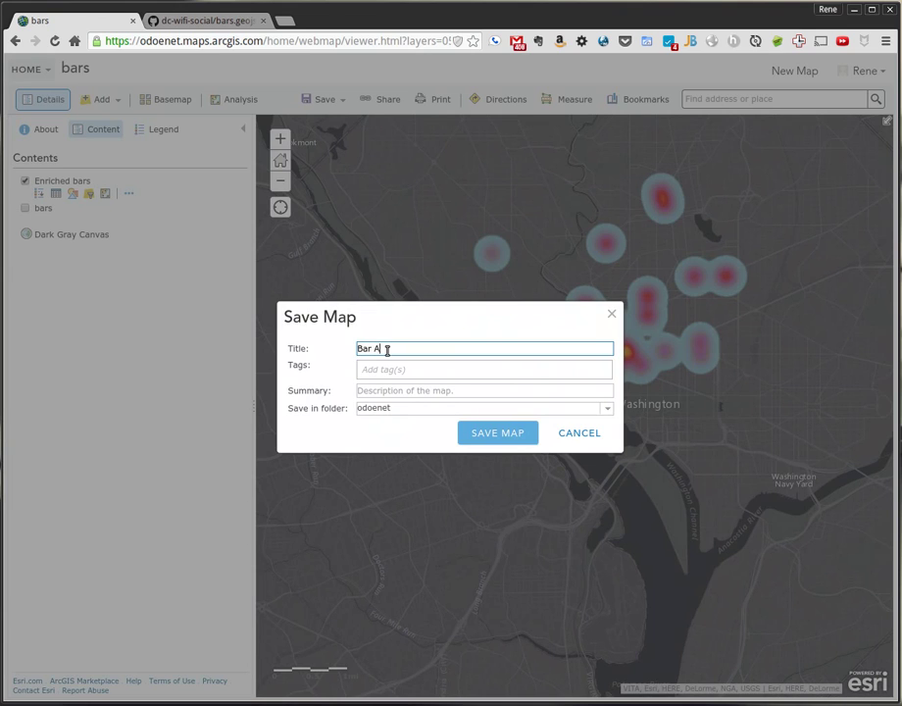
{"action": "type", "text": "Bar Analysis"}
{"action": "left_click", "coordinate": [413, 374]}
{"action": "type", "text": "bars"}
{"action": "left_click", "coordinate": [378, 393]}
{"action": "left_click", "coordinate": [517, 441]}
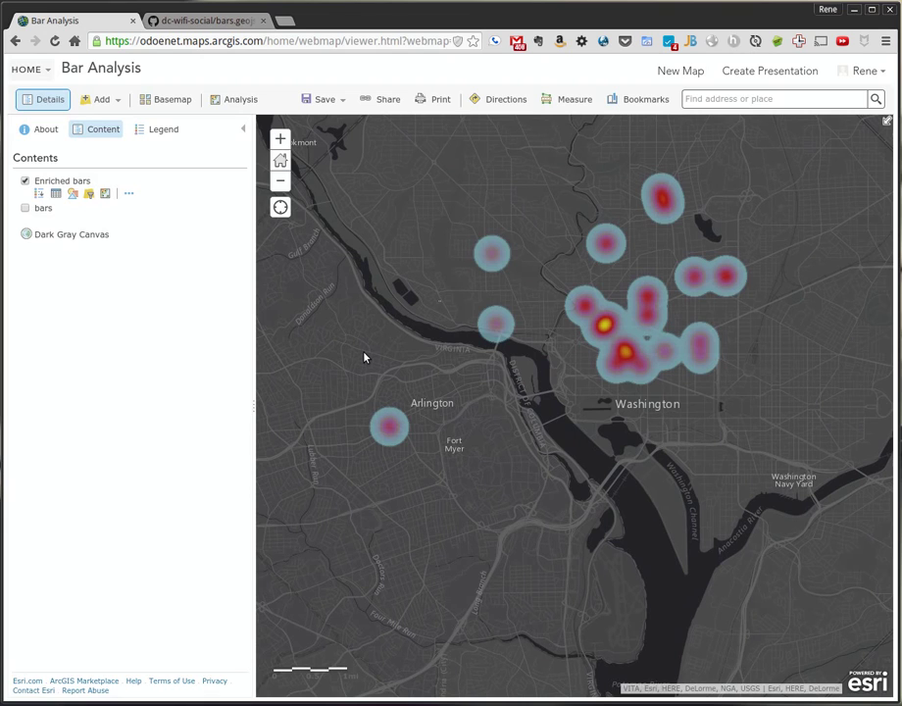
Review the enrichment attributes of the bar at the brightest hotspot northwest of the Washington label, and close its pop-up.
{"action": "left_click", "coordinate": [604, 335]}
{"action": "scroll", "coordinate": [785, 323], "scroll_direction": "down", "scroll_amount": 10}
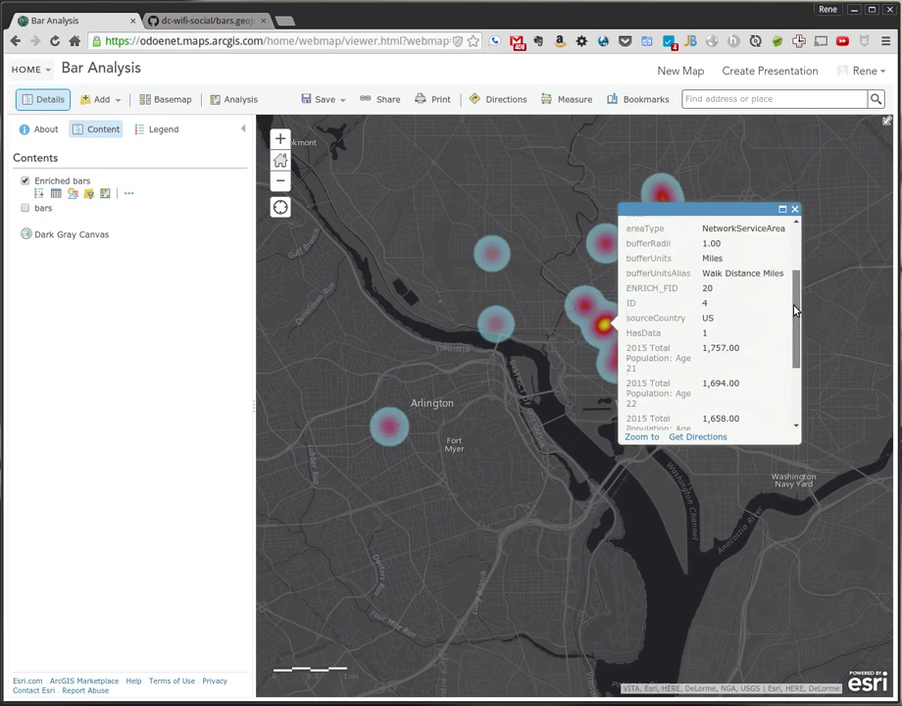
{"action": "scroll", "coordinate": [790, 403], "scroll_direction": "up", "scroll_amount": 10}
{"action": "left_click", "coordinate": [793, 209]}
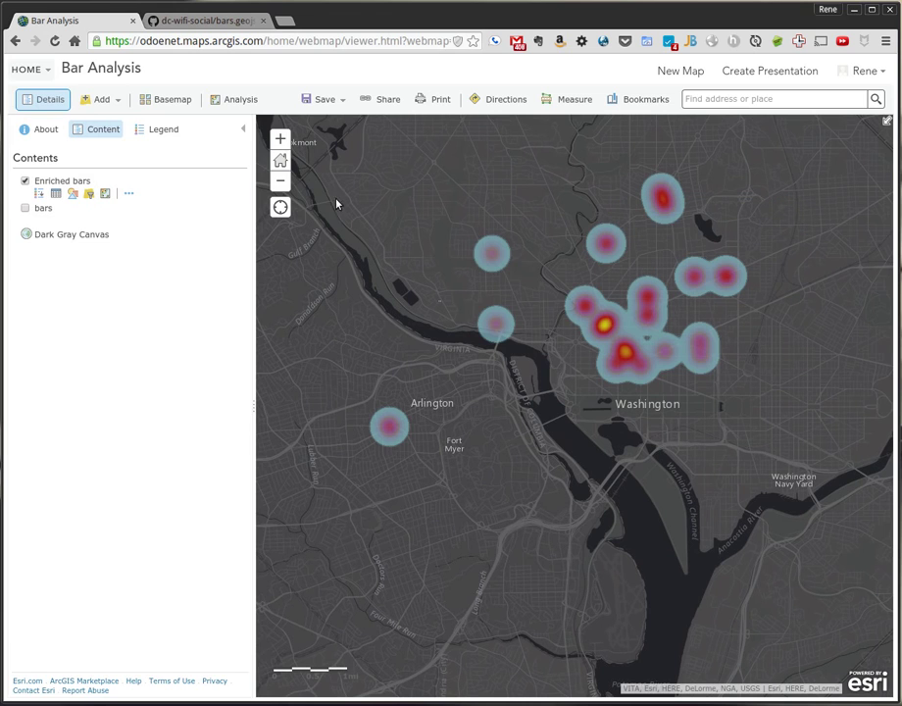
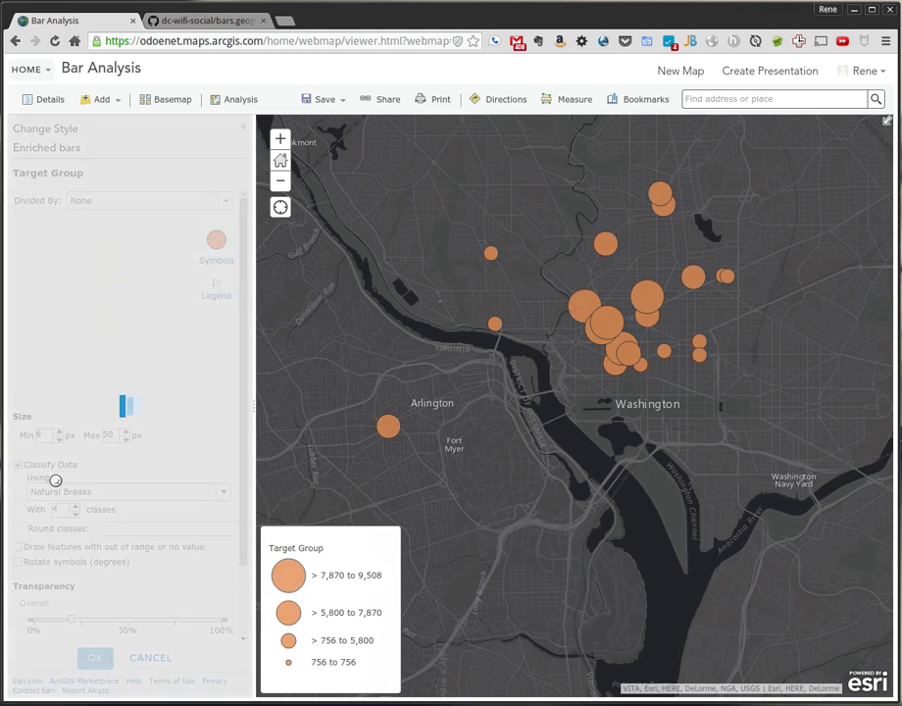
Classify the Target Group size symbols into 5 classes and round the class breaks to 100.
{"action": "left_click", "coordinate": [75, 503]}
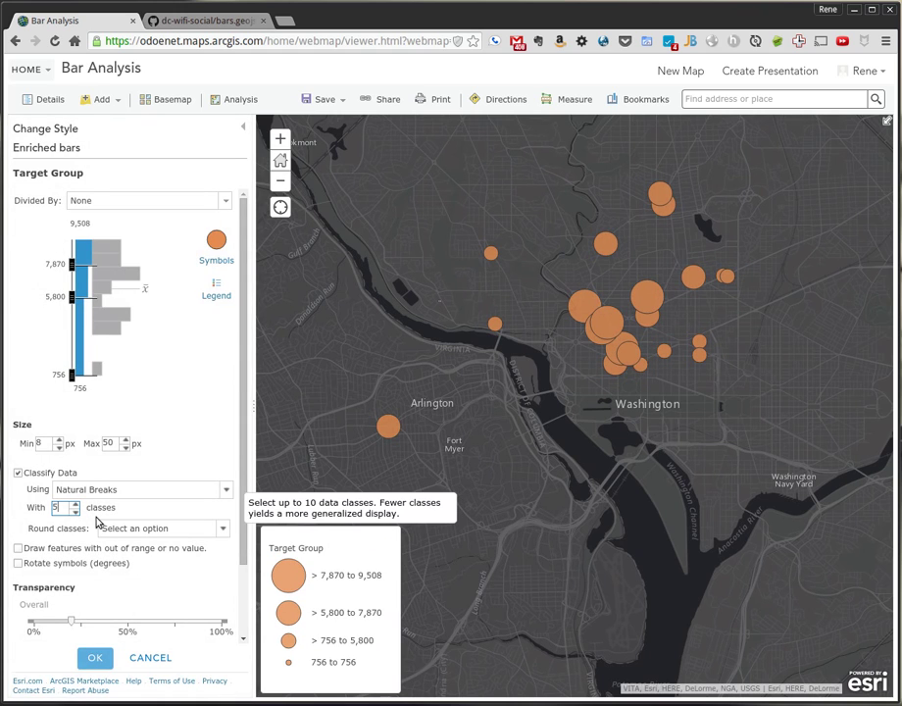
{"action": "left_click", "coordinate": [153, 529]}
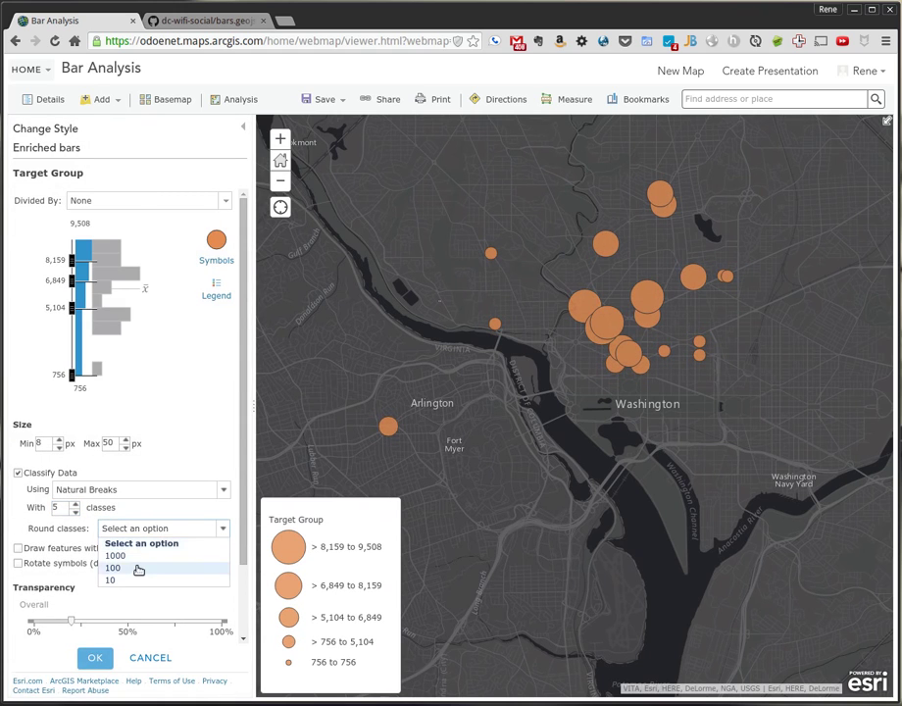
{"action": "left_click", "coordinate": [137, 569]}
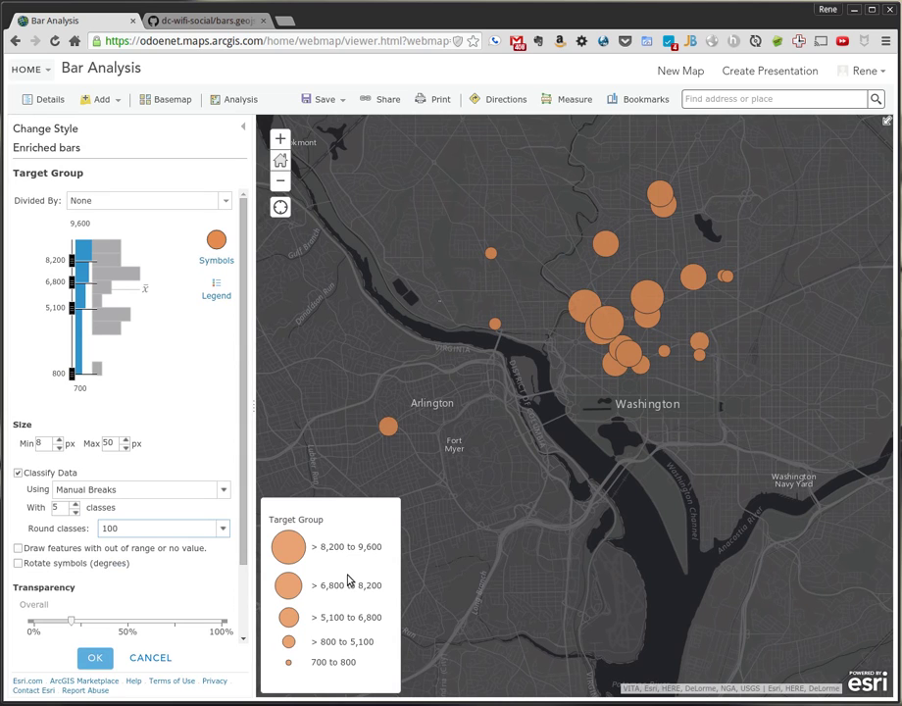
Give the size symbols a yellow #FFFF00 fill and a blue #005CE6 outline 2.5 px wide, and apply the Enriched bars style.
{"action": "left_click", "coordinate": [218, 241]}
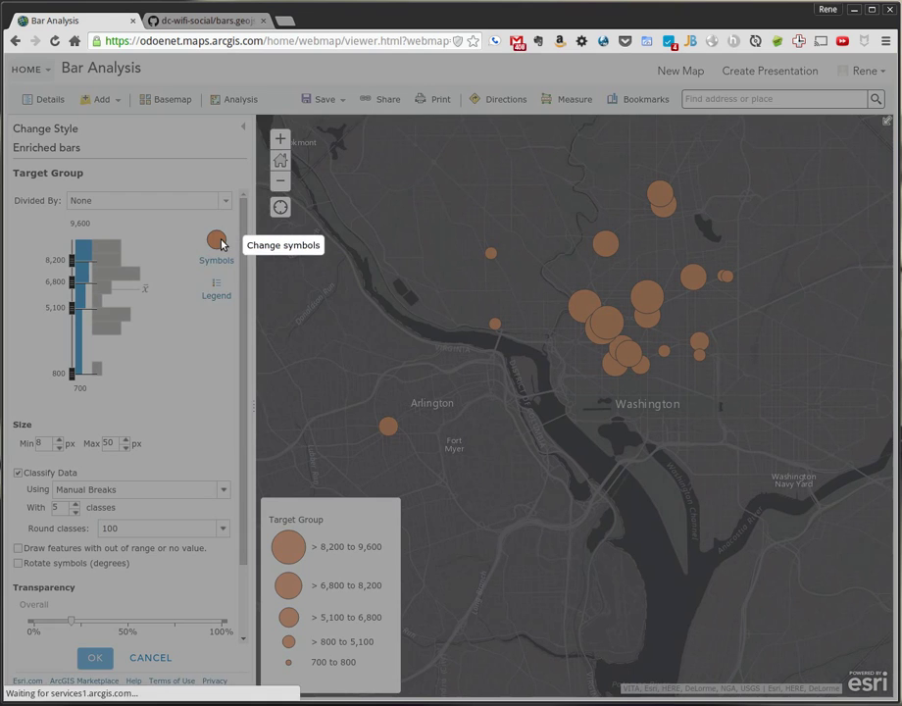
{"action": "left_click", "coordinate": [299, 166]}
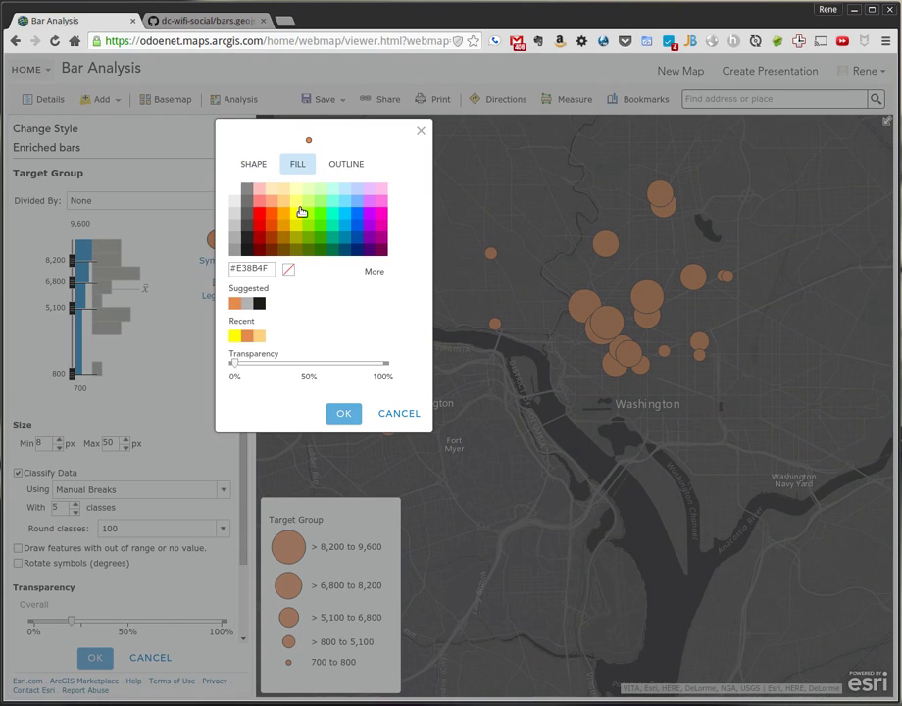
{"action": "left_click", "coordinate": [300, 212]}
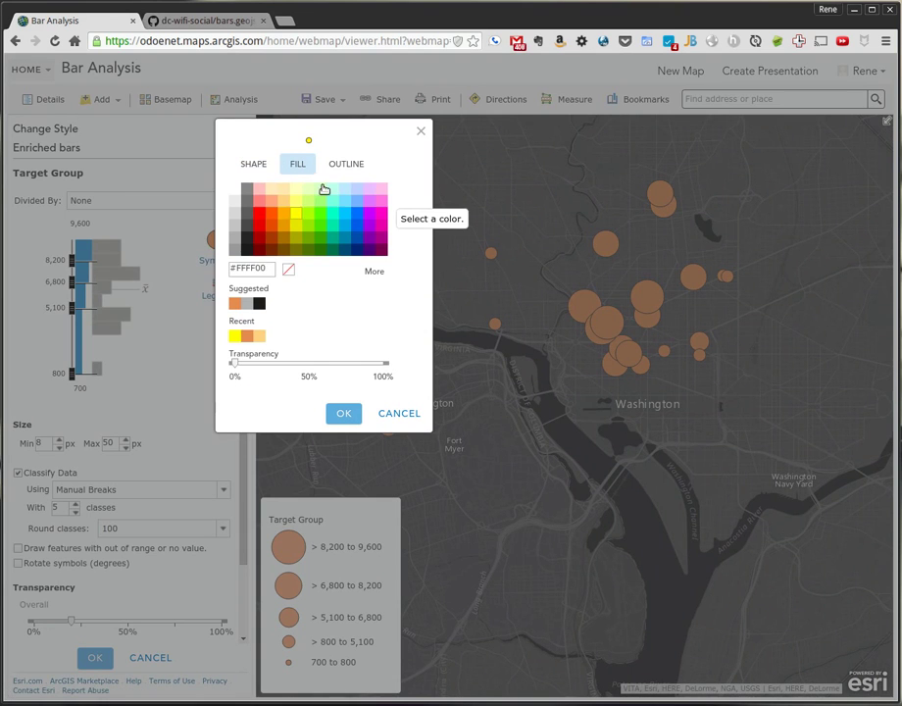
{"action": "left_click", "coordinate": [346, 164]}
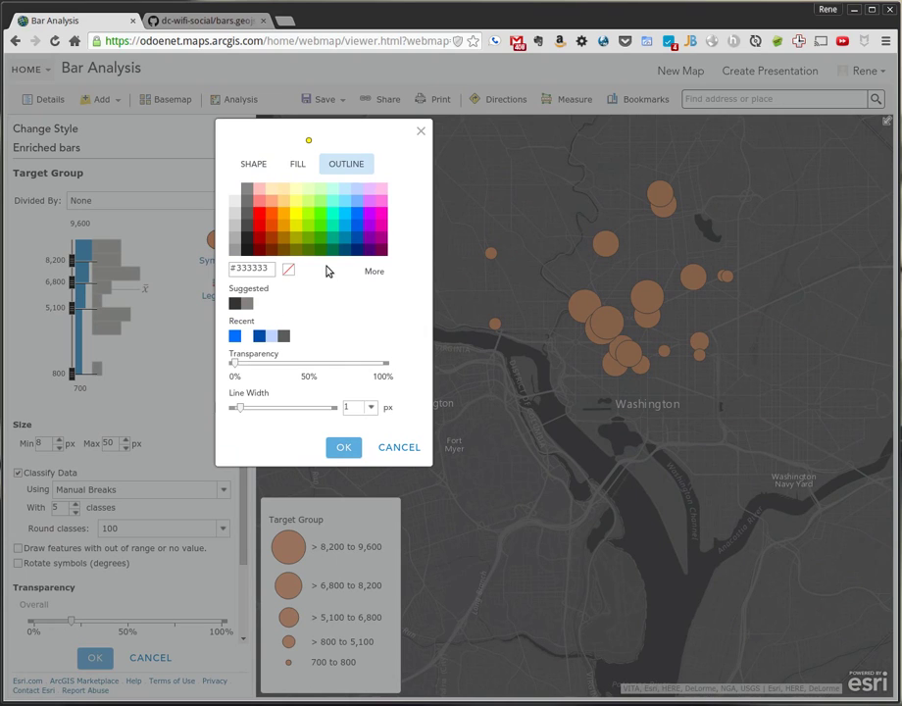
{"action": "left_click", "coordinate": [358, 230]}
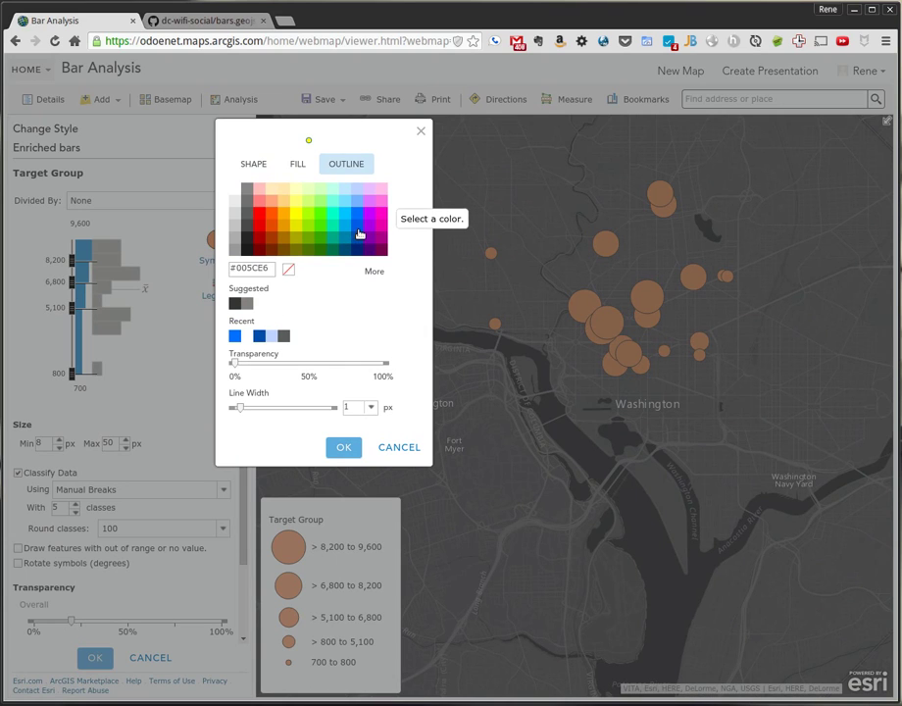
{"action": "double_click", "coordinate": [359, 406]}
{"action": "type", "text": "2.5"}
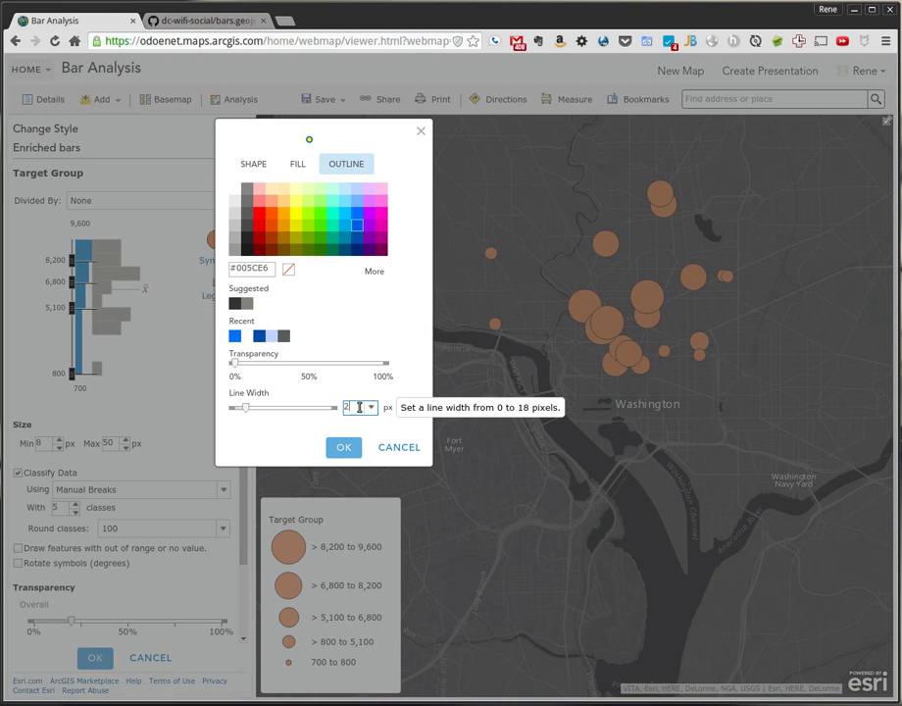
{"action": "left_click", "coordinate": [342, 447]}
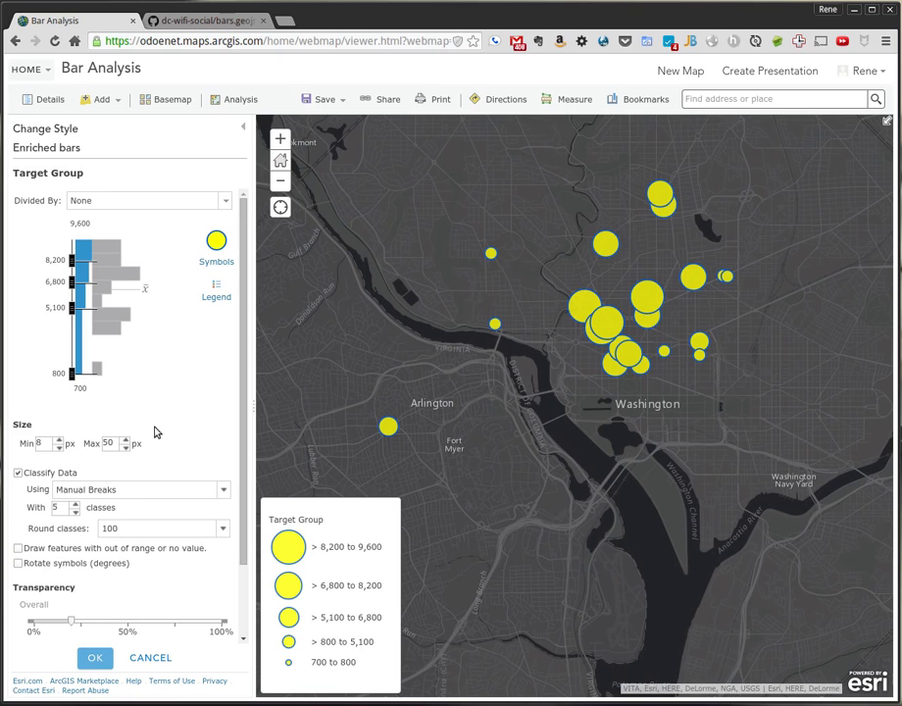
{"action": "left_click", "coordinate": [107, 662]}
{"action": "left_click", "coordinate": [98, 656]}
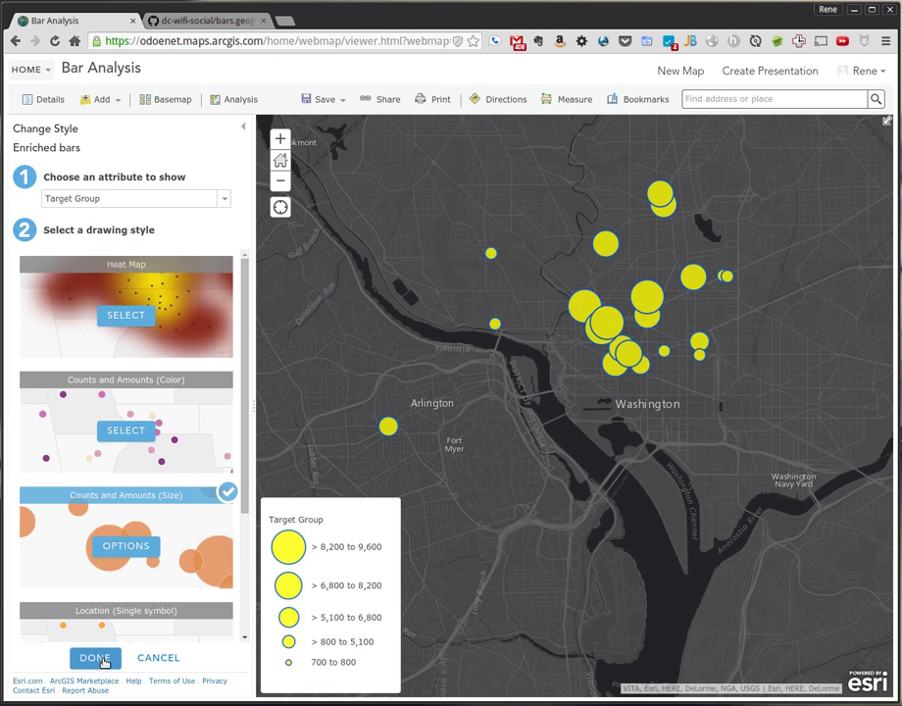
Save the Bar Analysis map with the new Enriched bars styling.
{"action": "left_click", "coordinate": [306, 102]}
{"action": "left_click", "coordinate": [320, 123]}
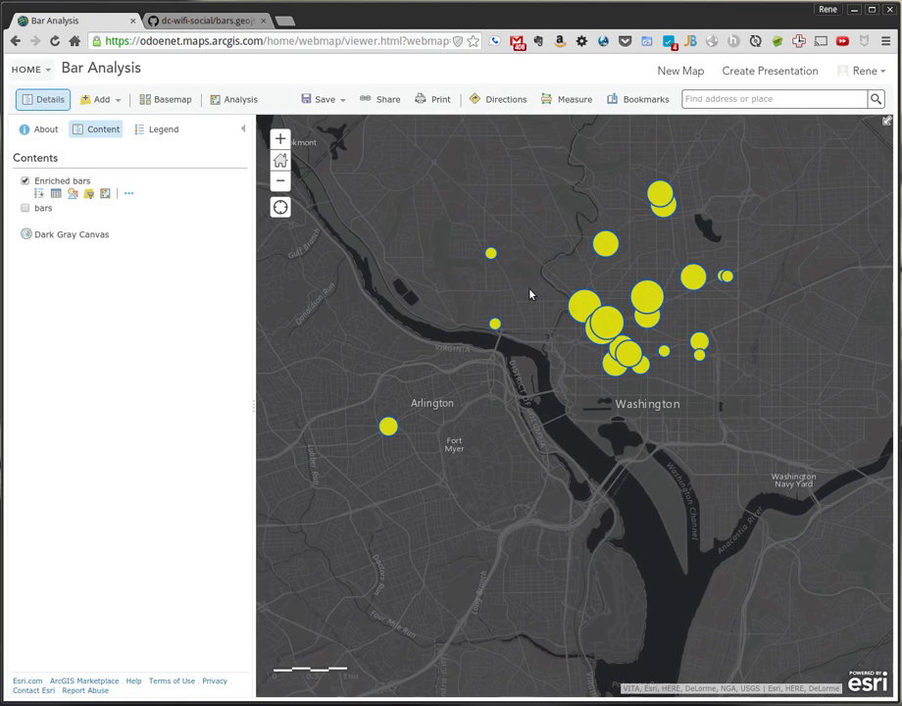
Inspect the pop-ups of the large-symbol bars SoHo Cafe, BlackJack and Science Club northwest of the Washington label, and close them.
{"action": "left_click_drag", "start_coordinate": [529, 294], "coordinate": [453, 340]}
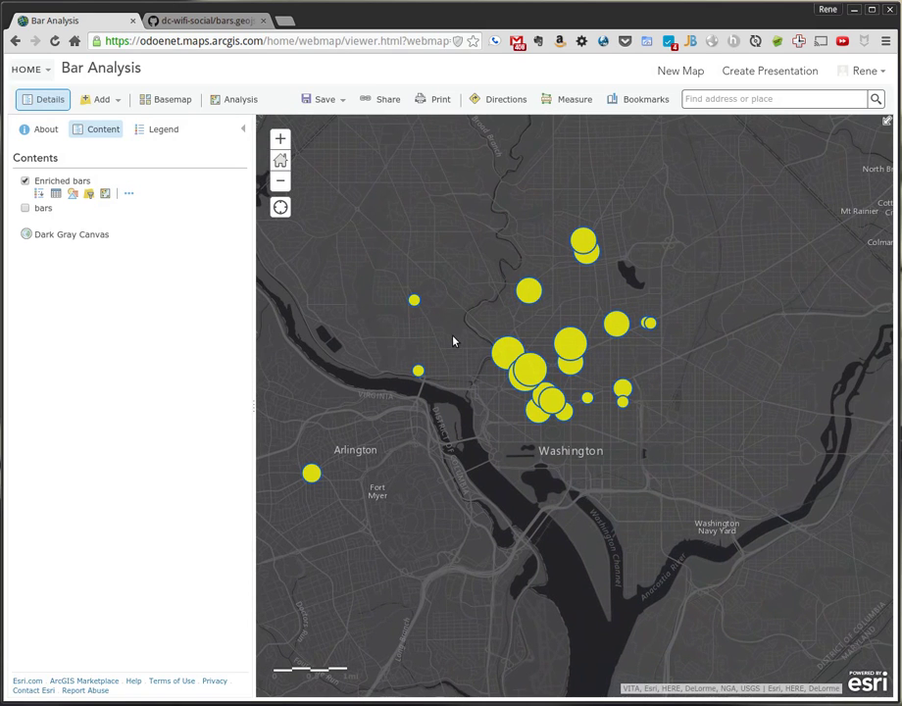
{"action": "left_click_drag", "start_coordinate": [443, 382], "coordinate": [479, 389]}
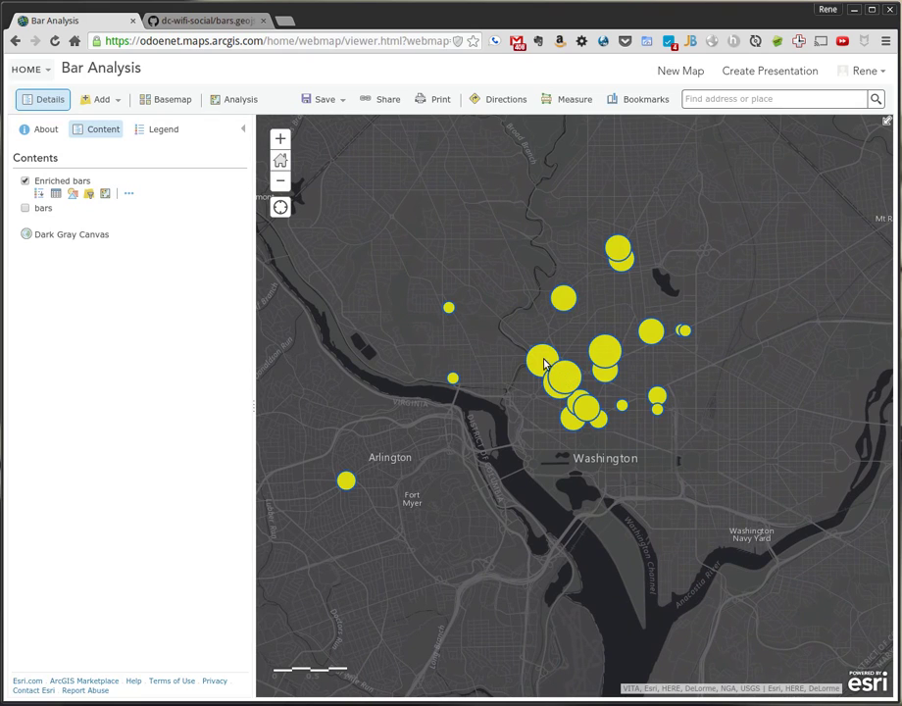
{"action": "left_click", "coordinate": [545, 363]}
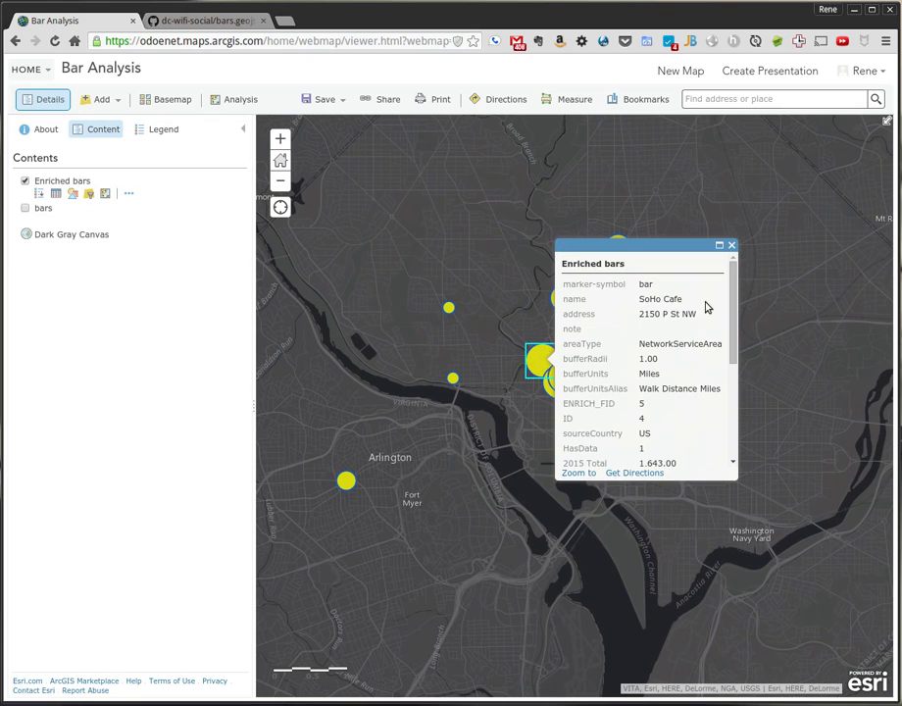
{"action": "left_click", "coordinate": [620, 323]}
{"action": "left_click", "coordinate": [608, 350]}
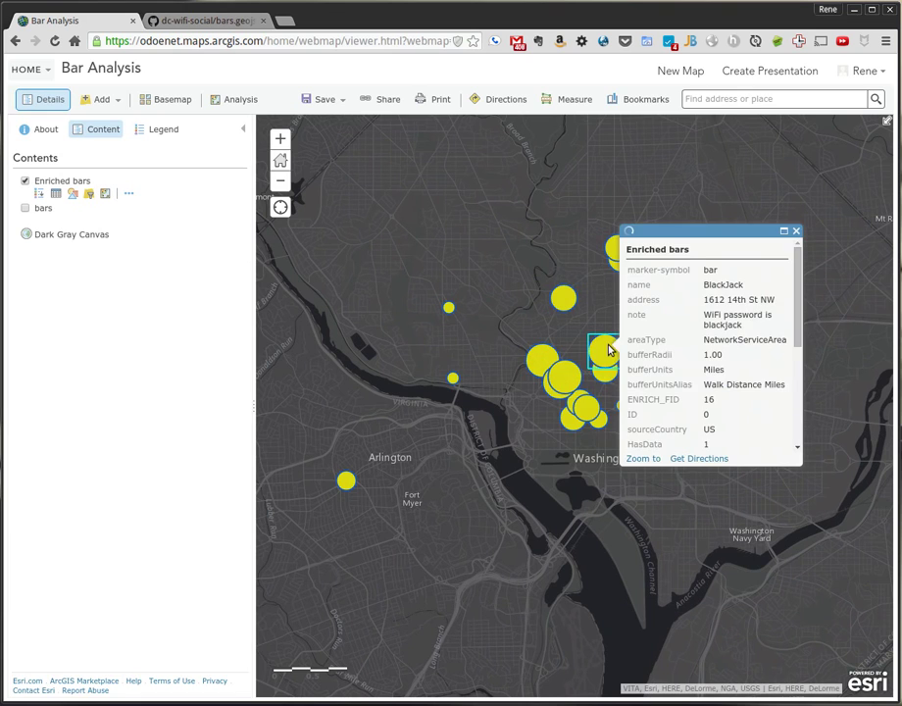
{"action": "left_click", "coordinate": [796, 232]}
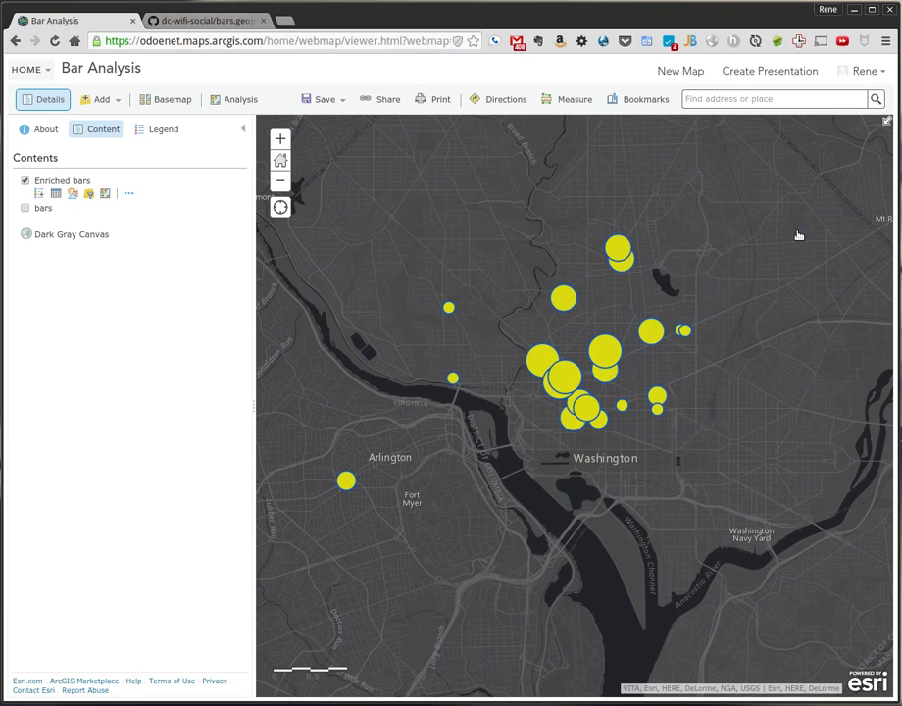
{"action": "left_click", "coordinate": [555, 394]}
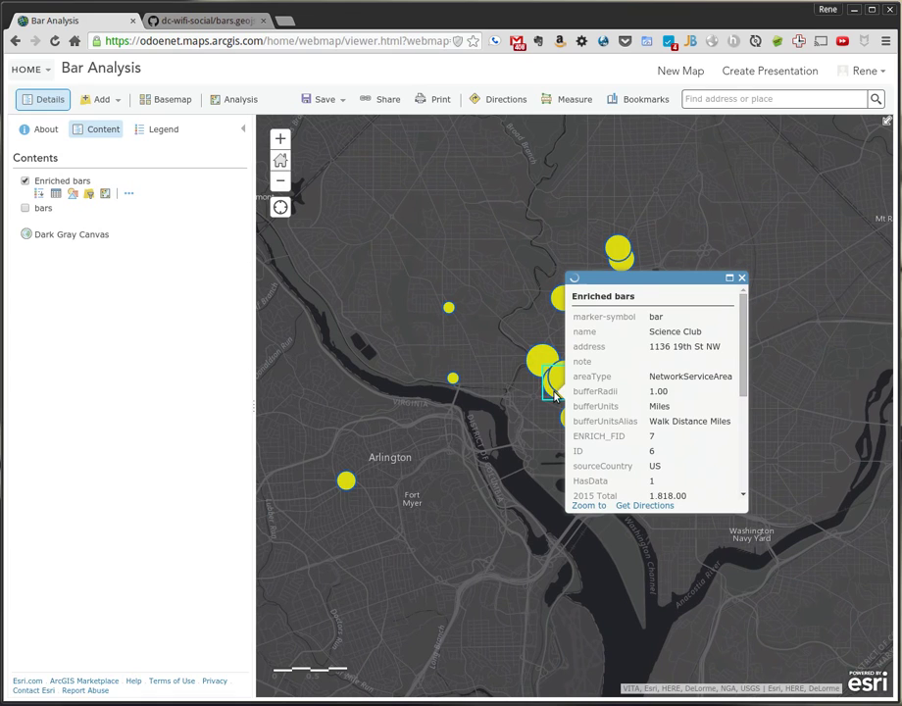
{"action": "left_click", "coordinate": [743, 280]}
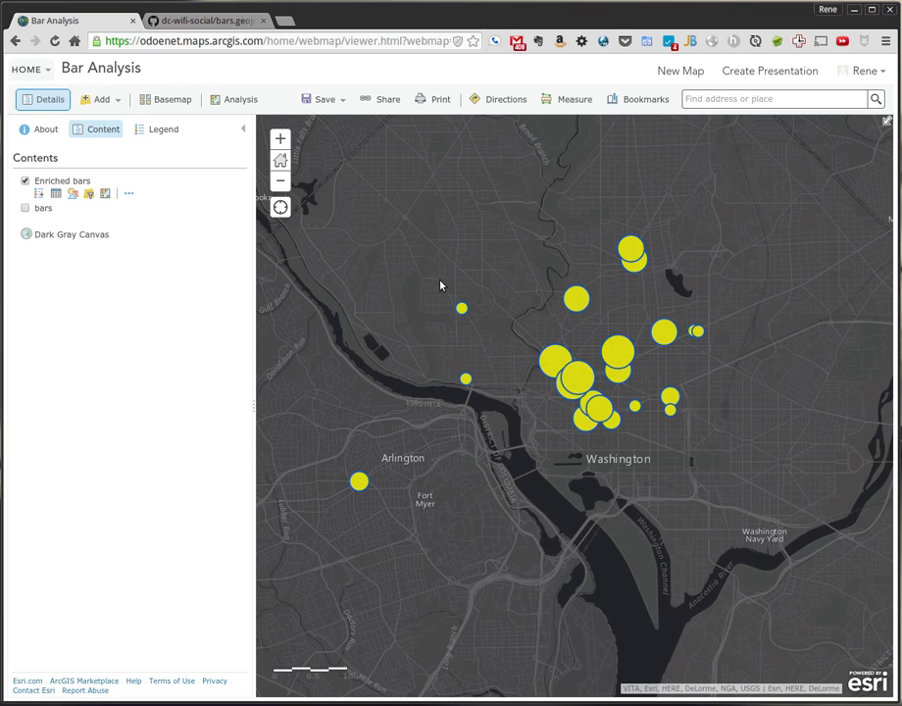
Compare the Tryst marker's details in bars.geojson on GitHub with the age and Target Group attributes of St. Arnold's on Jefferson in the enriched map.
{"action": "left_click", "coordinate": [587, 386]}
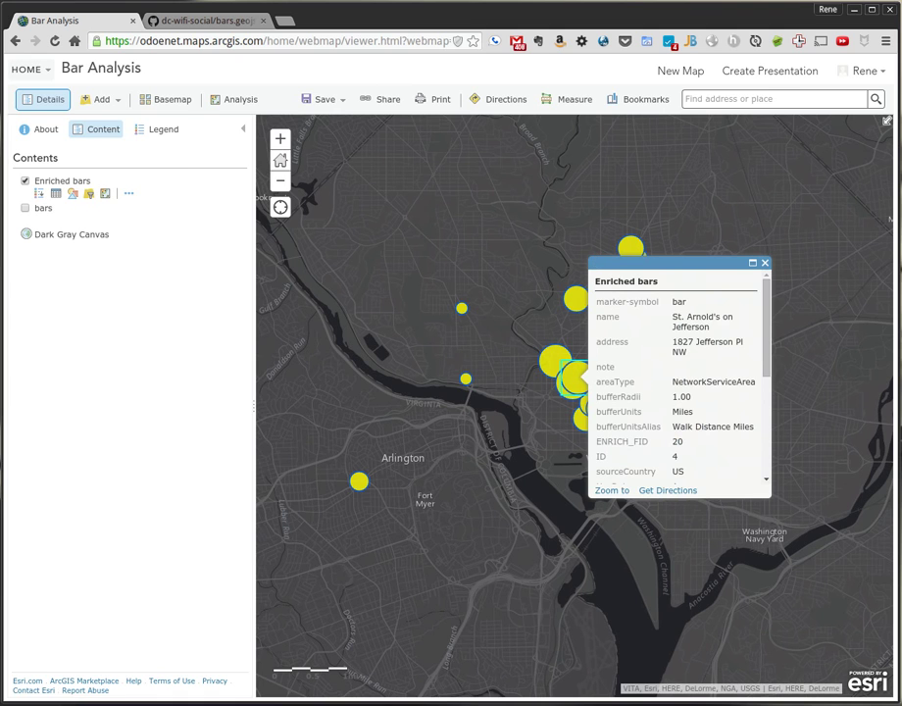
{"action": "key", "text": "ctrl+Tab"}
{"action": "left_click", "coordinate": [468, 348]}
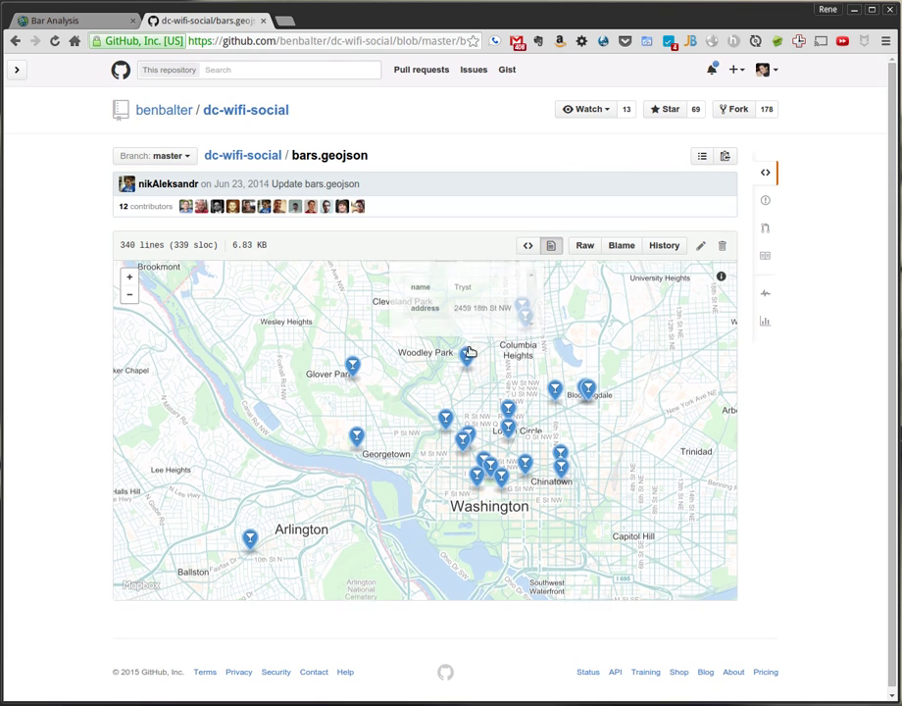
{"action": "left_click", "coordinate": [88, 17]}
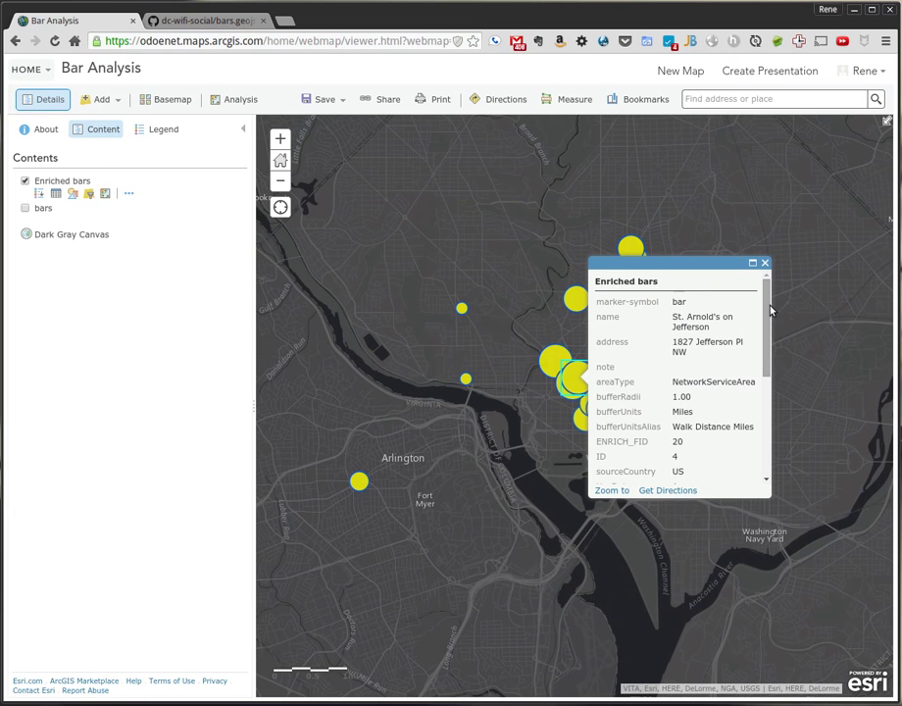
{"action": "left_click_drag", "start_coordinate": [770, 308], "coordinate": [777, 416]}
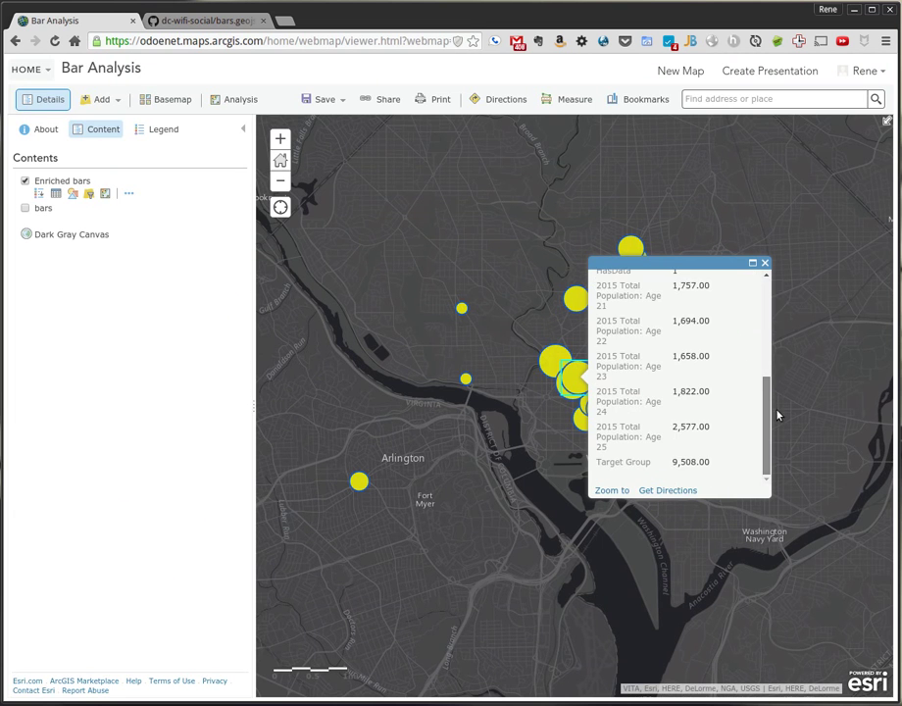
{"action": "left_click", "coordinate": [766, 264]}
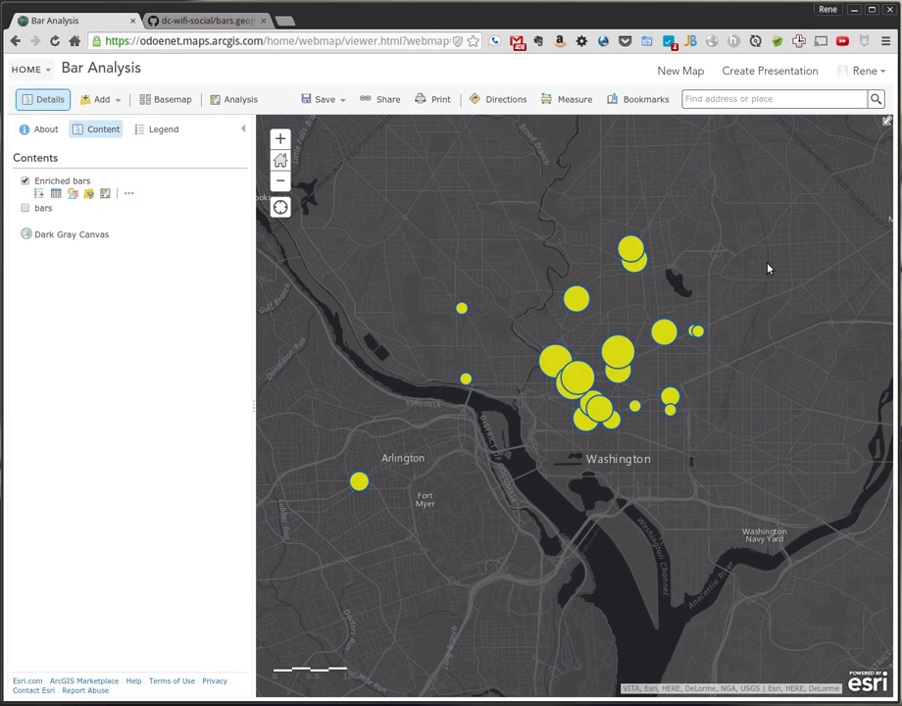